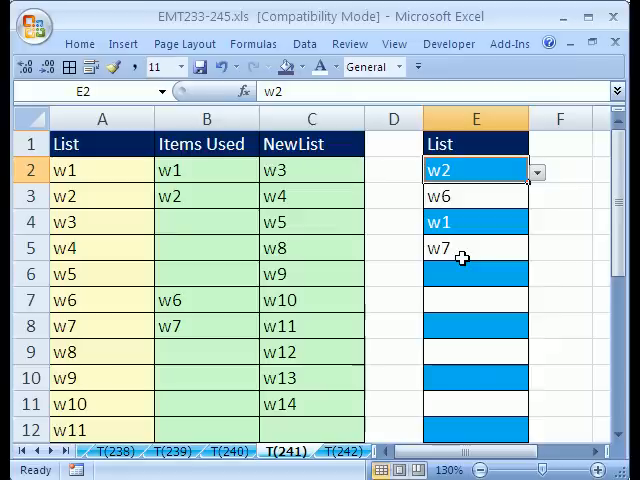
Pick w3, w2 and w9 from the validation drop-downs in E2, E3 and E4
click(538, 176)
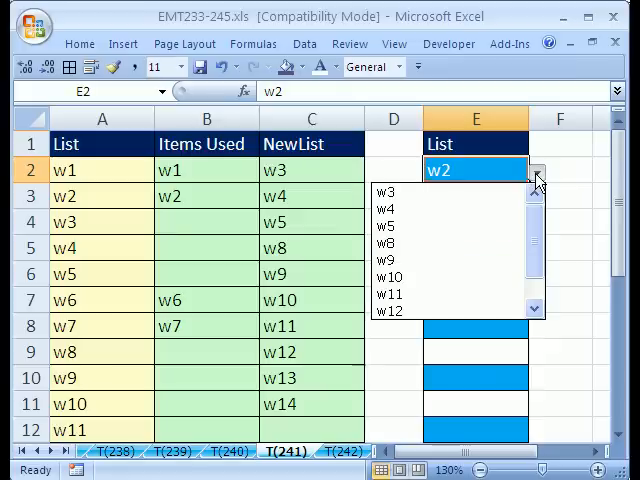
click(392, 193)
click(491, 197)
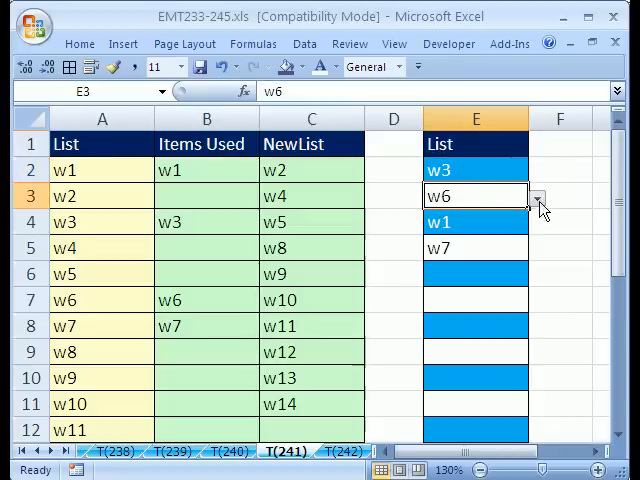
click(540, 200)
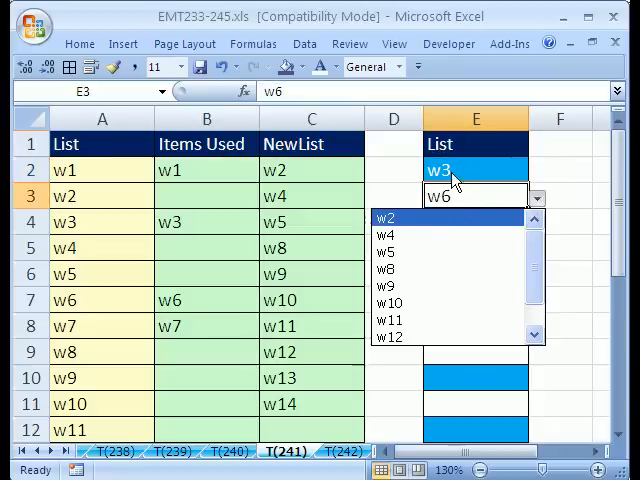
click(390, 220)
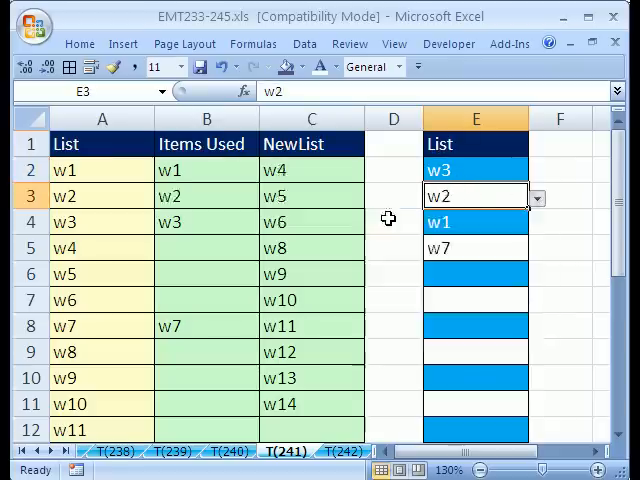
click(480, 222)
click(537, 228)
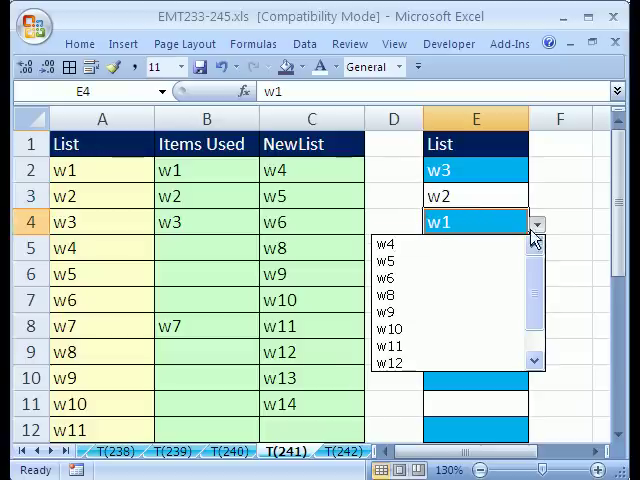
click(422, 316)
Pick w6 and w4 from the validation drop-downs in E6 and E7
click(461, 280)
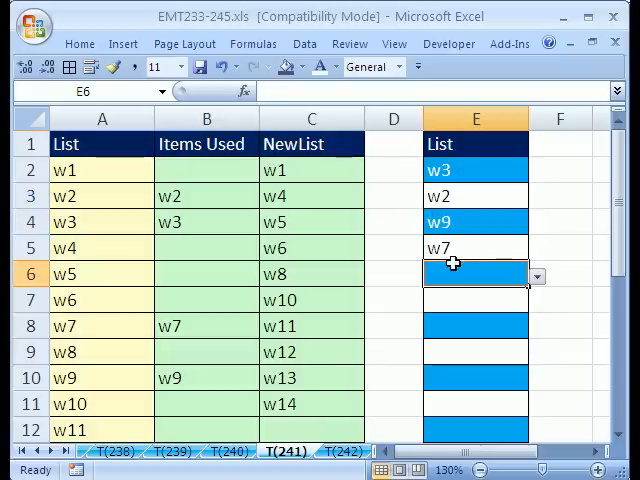
click(537, 278)
click(456, 348)
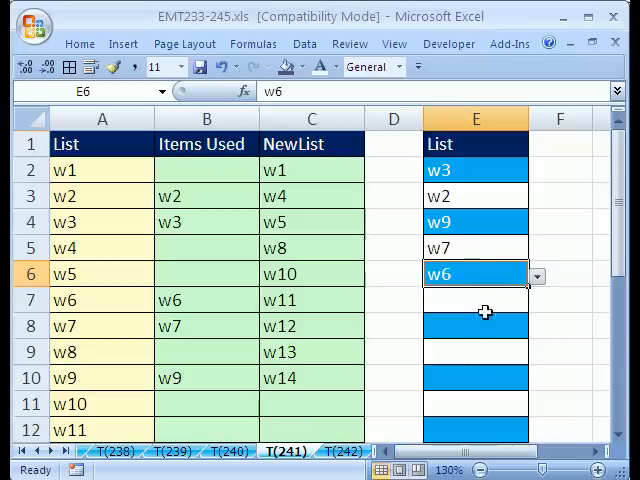
click(476, 302)
click(537, 304)
click(462, 341)
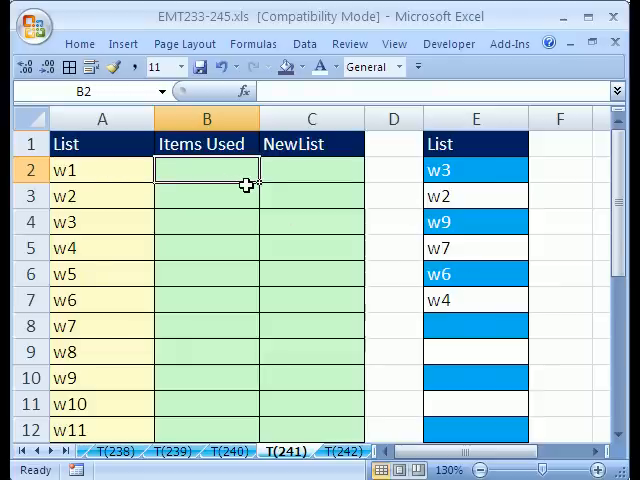
text(=IF()
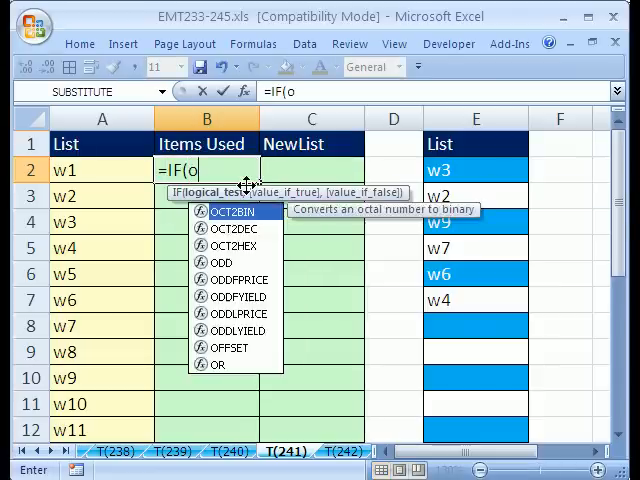
text(or()
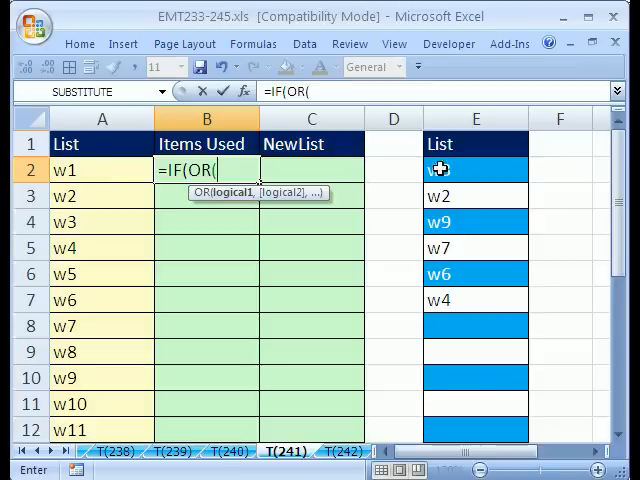
Build =IF(OR(E$2:E$15=A2),A2,"") in B2 and attempt an array entry
mouse_move(476, 170)
mouse_down()
mouse_move(478, 440)
mouse_move(464, 333)
mouse_up()
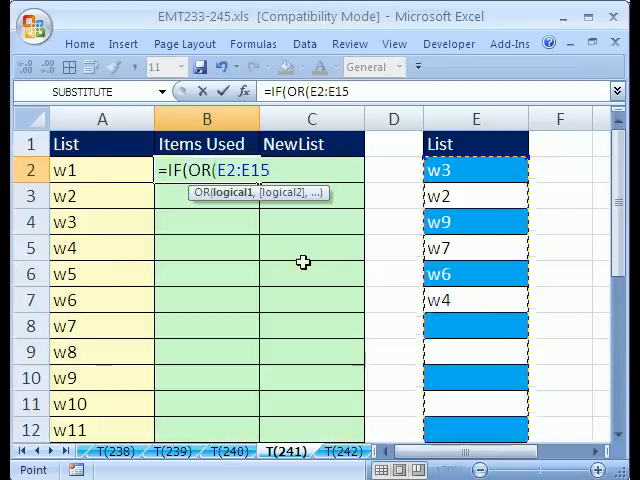
key(F4)
key(F4)
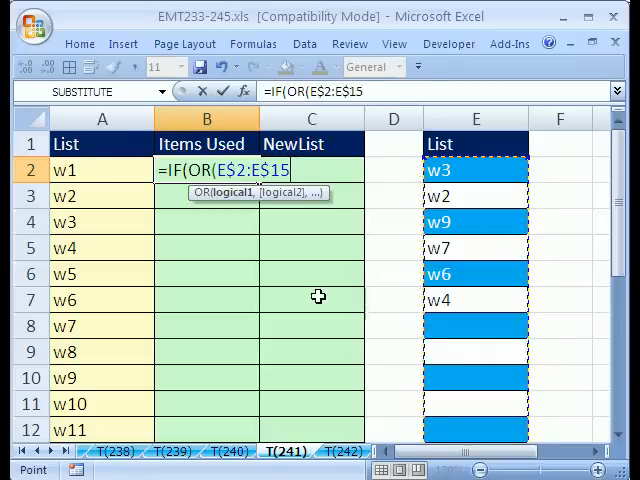
text(=)
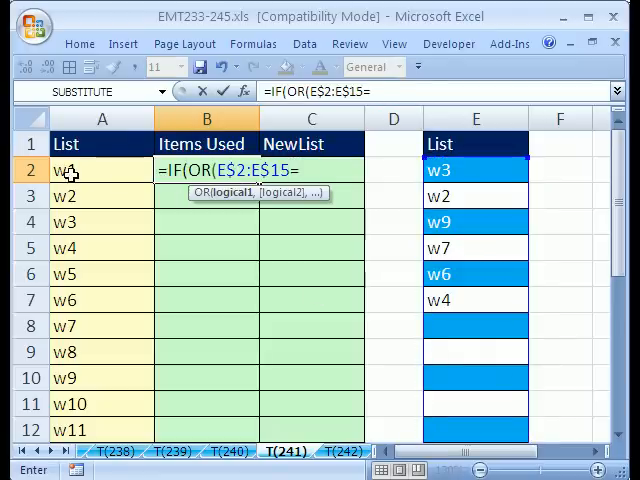
click(69, 175)
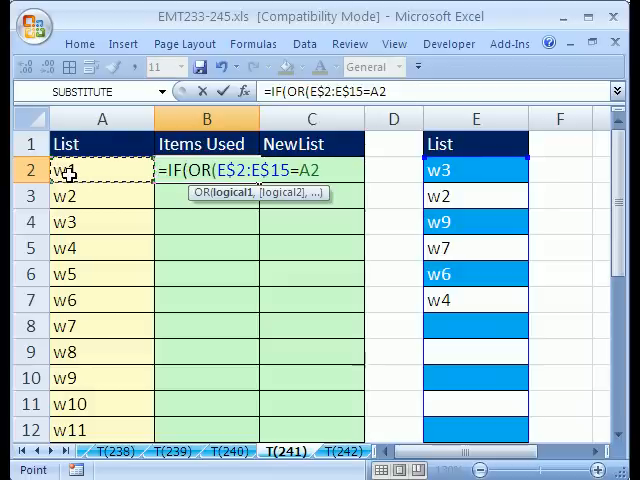
text(,)
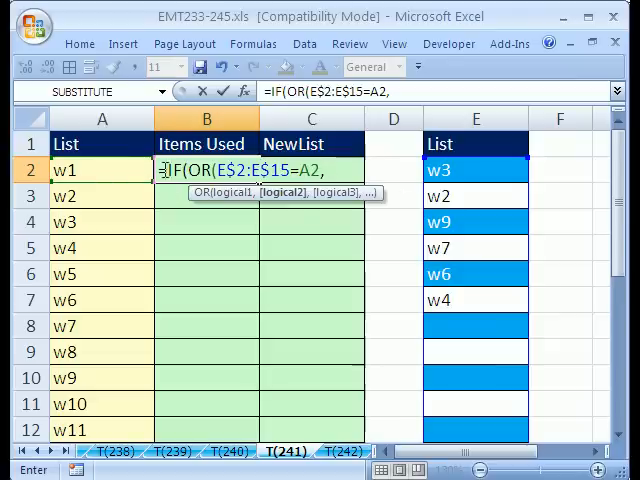
click(126, 171)
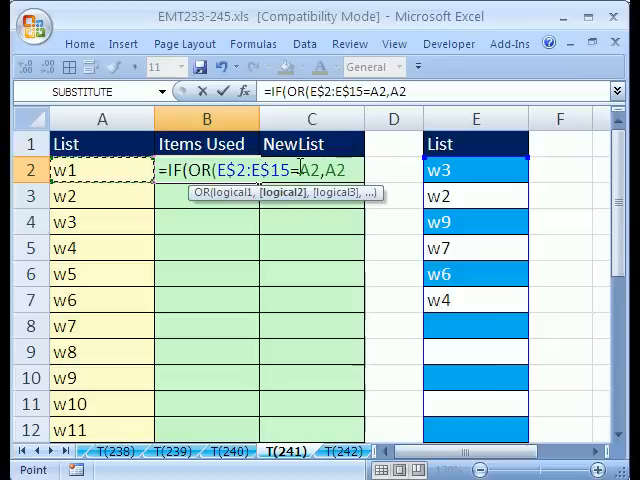
text(,"")
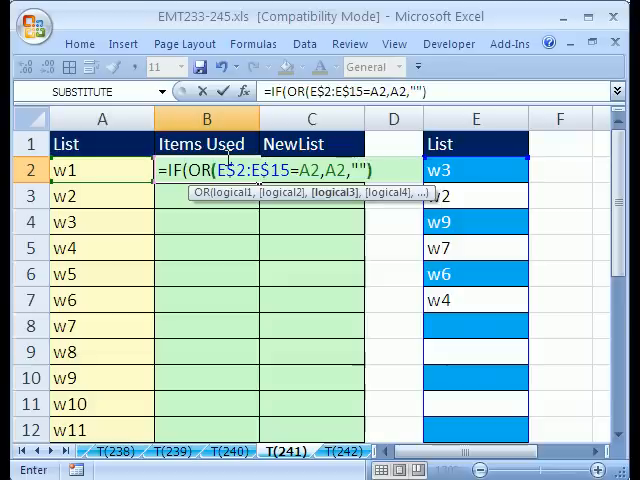
click(215, 170)
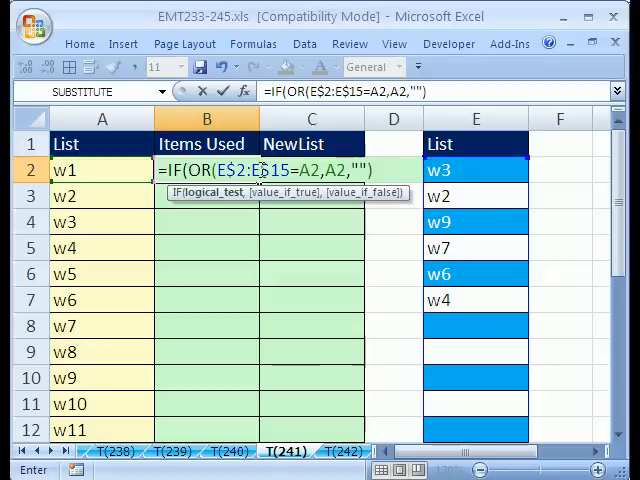
key(ctrl+Return)
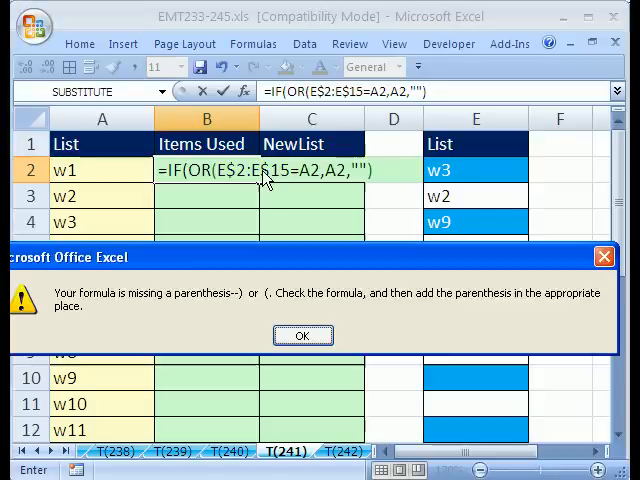
Fix the missing parenthesis after OR(...) and commit B2 with Ctrl+Shift+Enter
click(302, 335)
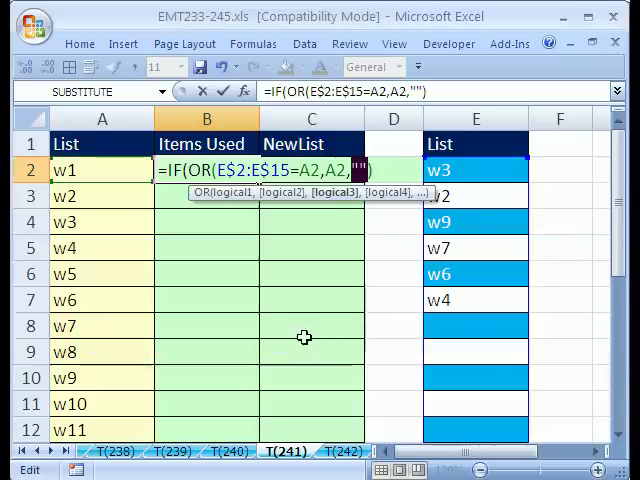
click(315, 170)
text())
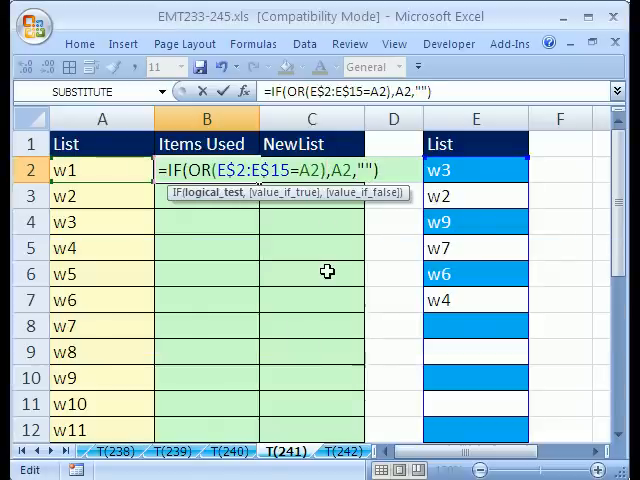
key(ctrl+shift+Return)
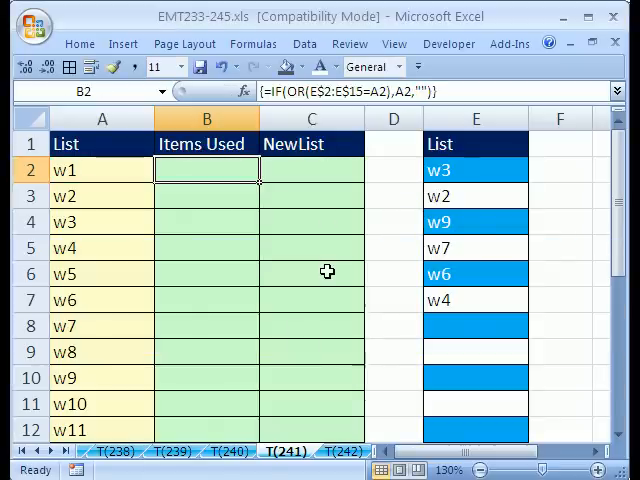
double_click(259, 182)
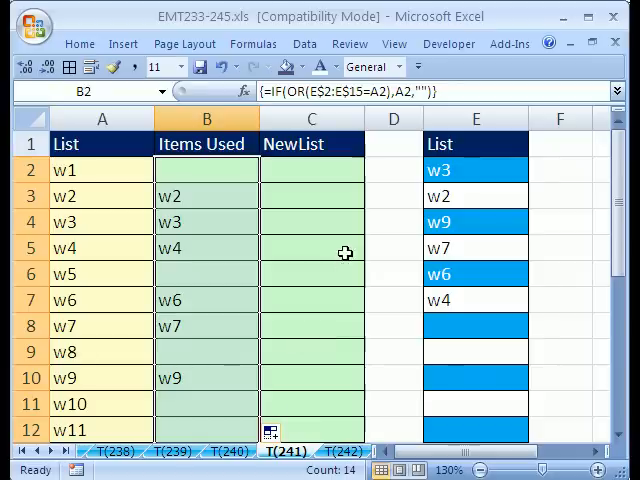
Enter the heading How Many Left in D1 and autofit column D
click(387, 148)
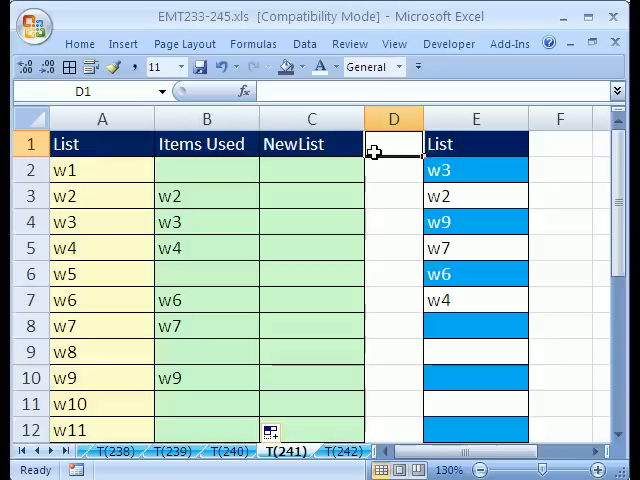
text(D)
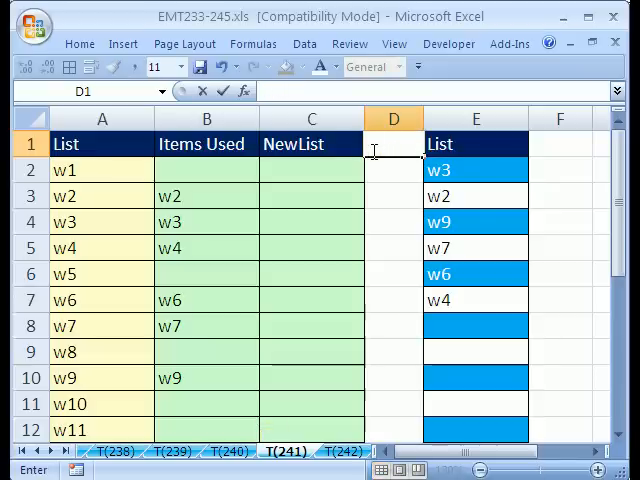
text(w Many Left)
key(Return)
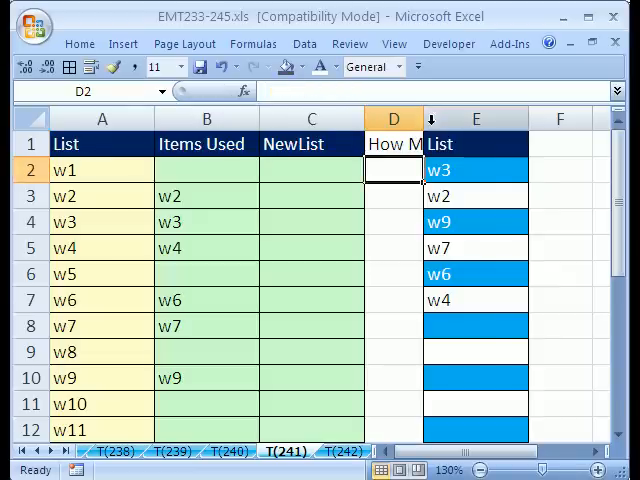
double_click(424, 119)
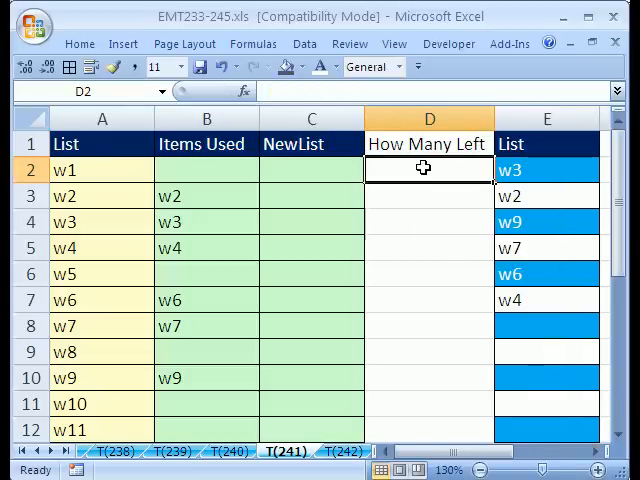
text(=c)
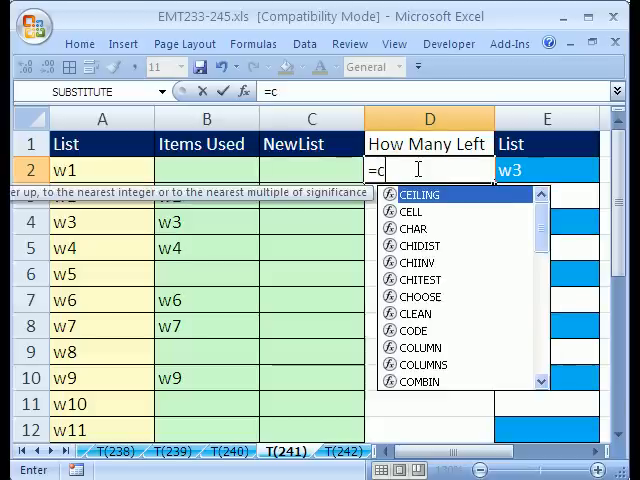
text(ounta()
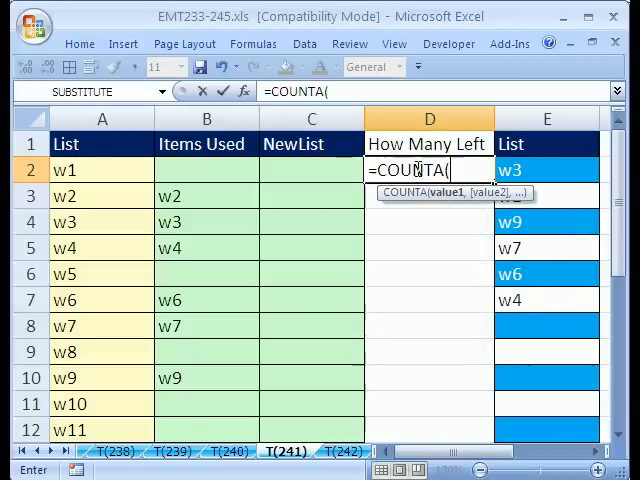
mouse_move(102, 170)
mouse_down()
mouse_move(78, 460)
mouse_move(90, 403)
mouse_up()
scroll(112, 372, up, 4)
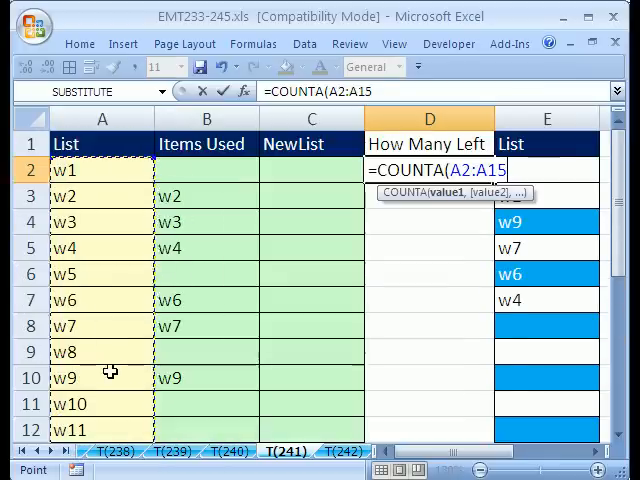
text()-c)
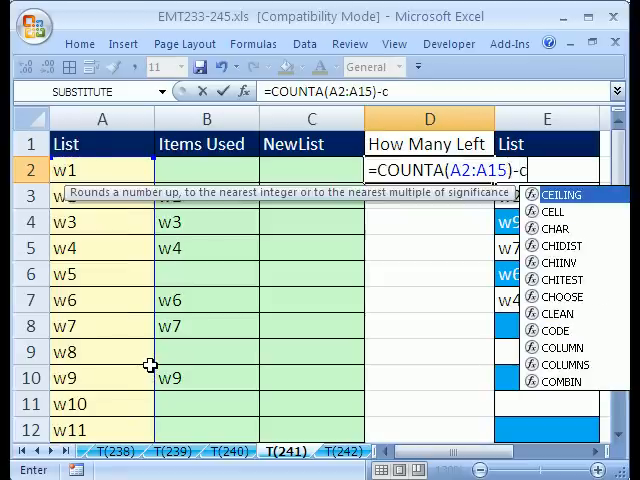
text(ounta)
Enter =COUNTA(A2:A15)-COUNTA(B2:B15) in D2 and check its number format
key(Tab)
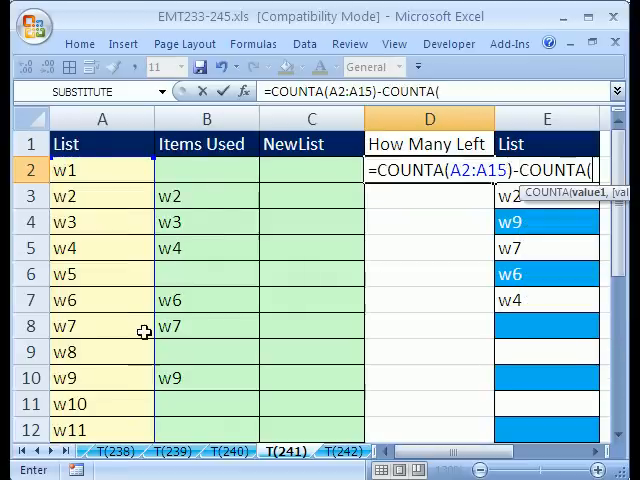
drag(190, 172, 232, 395)
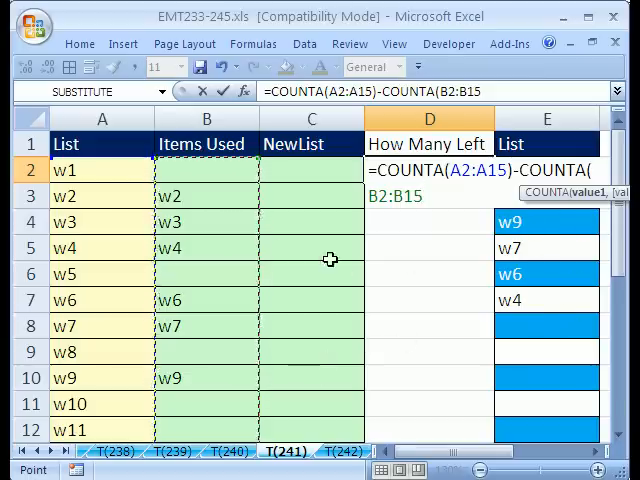
text())
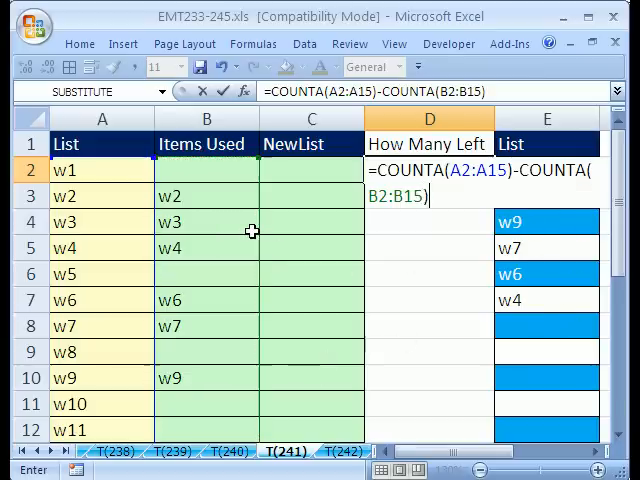
key(ctrl+Return)
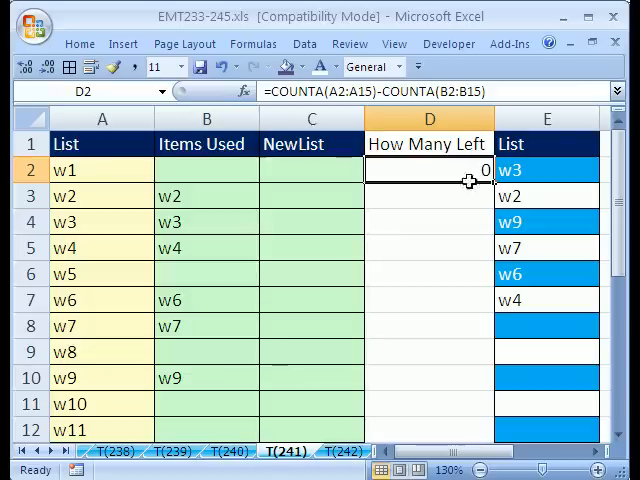
double_click(427, 167)
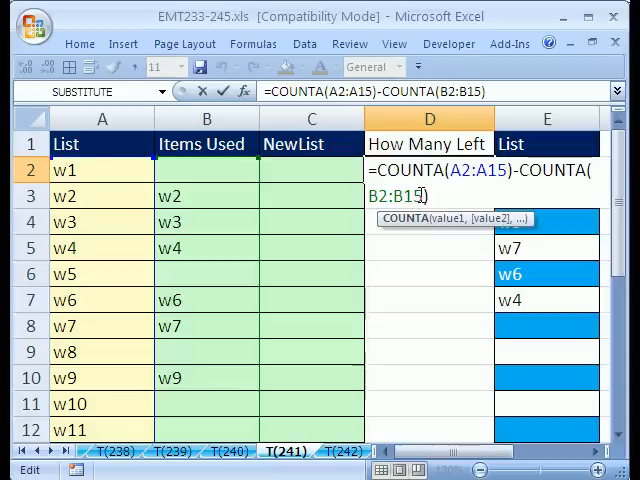
key(ctrl+Return)
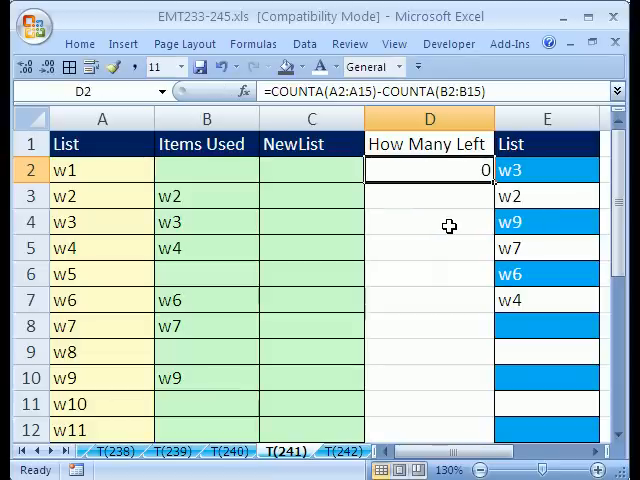
key(ctrl+1)
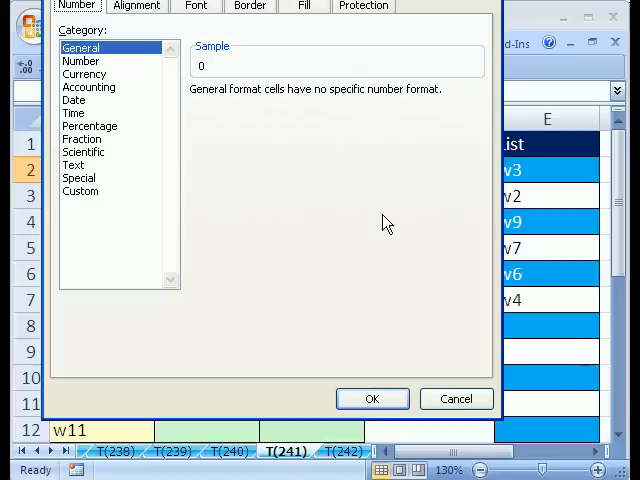
key(Escape)
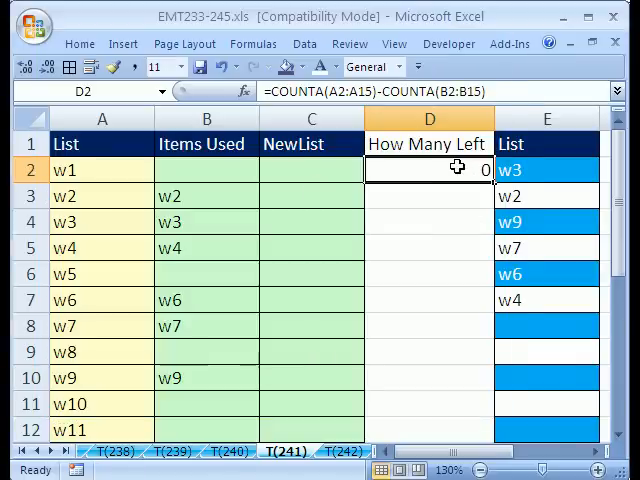
Change the second range to E2:E15 so D2 shows 8, then narrow column D
click(412, 91)
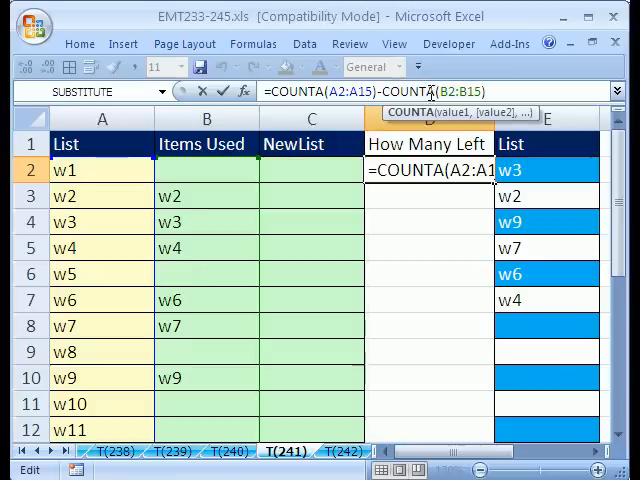
drag(440, 91, 477, 91)
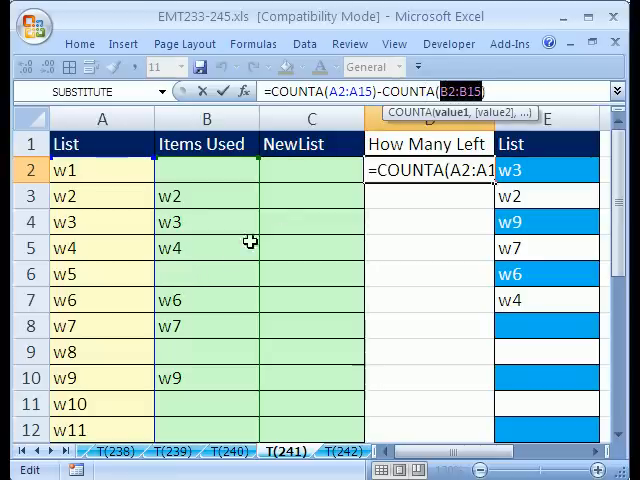
mouse_move(525, 170)
mouse_down()
mouse_move(512, 462)
mouse_move(520, 414)
mouse_up()
key(ctrl+Return)
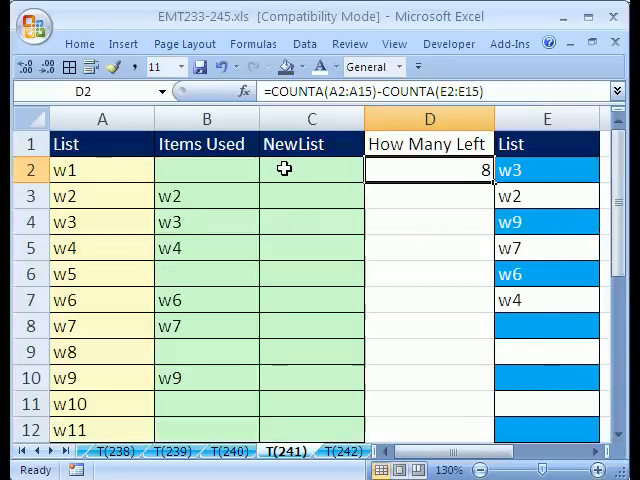
click(283, 170)
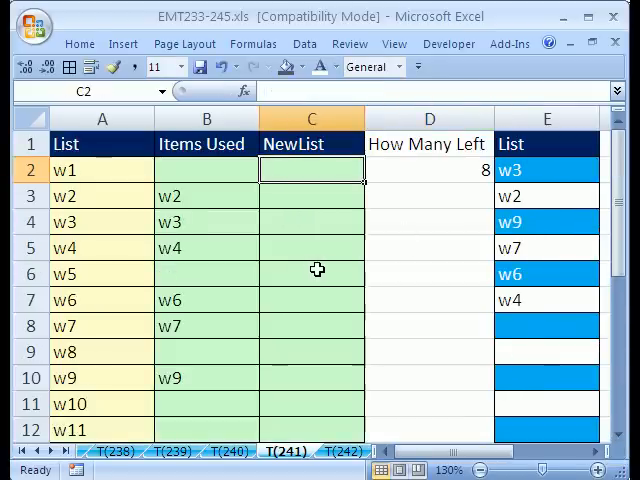
scroll(351, 258, up, 1)
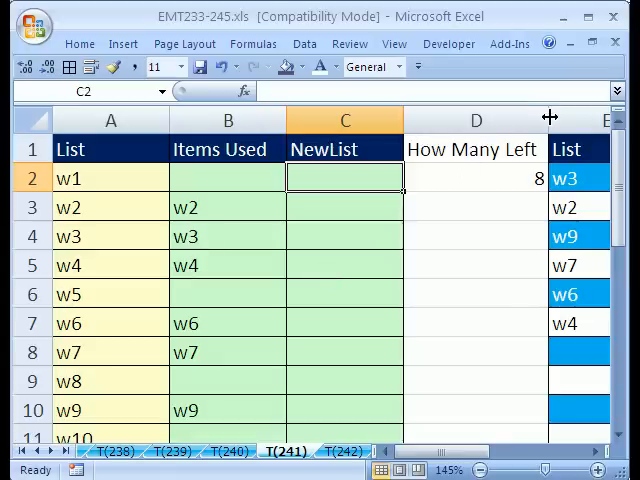
drag(548, 120, 490, 118)
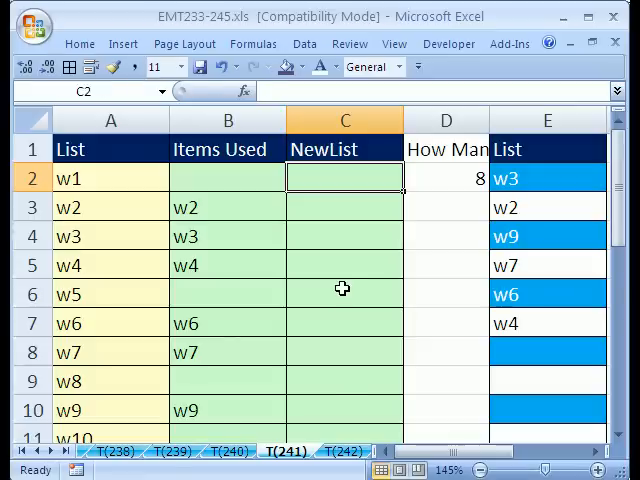
text(=if()
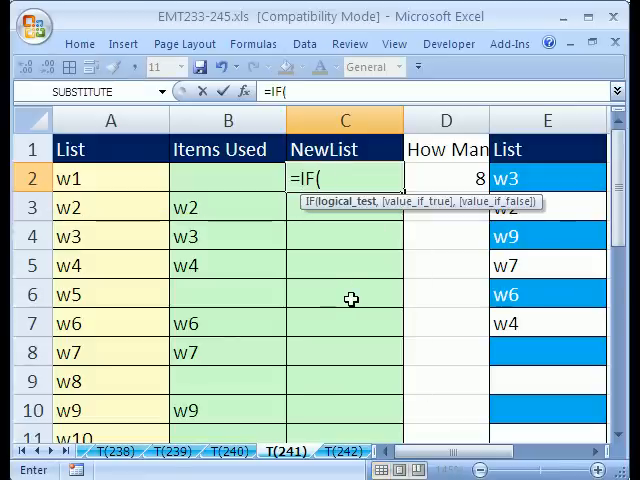
text(rows()
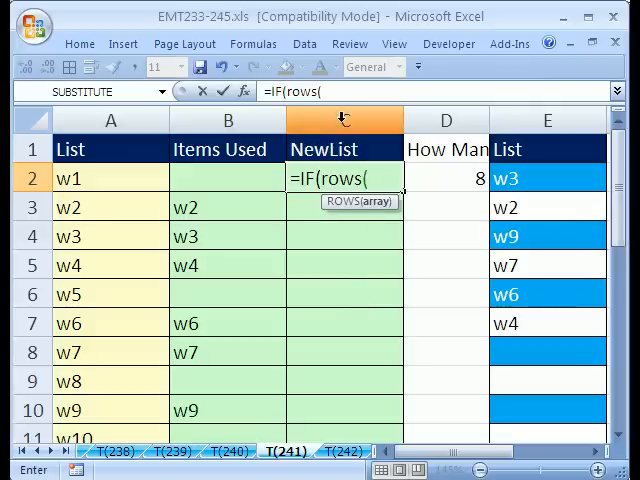
text(C$2:C2)<=)
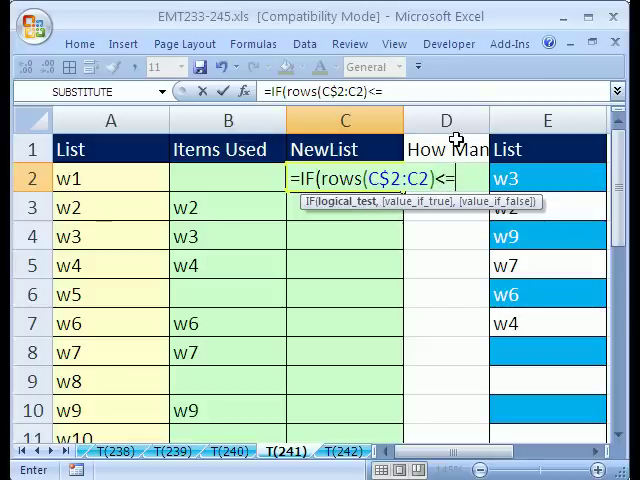
Complete the C2 test as ROWS(C$2:C2)<=D$2, pointing the locked reference at D2
click(452, 149)
key(BackSpace)
text(2)
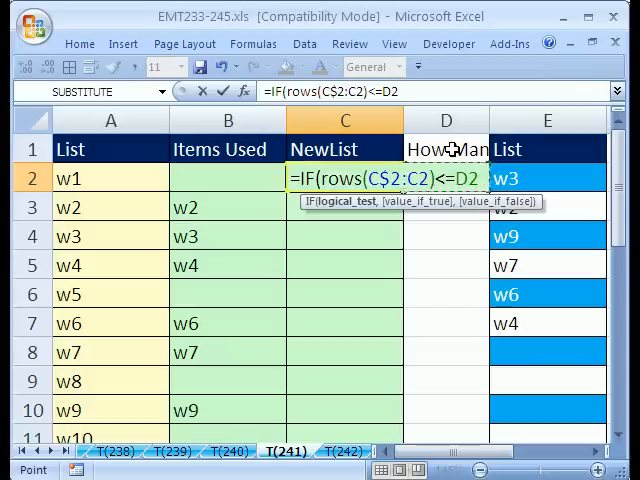
key(F4)
key(F4)
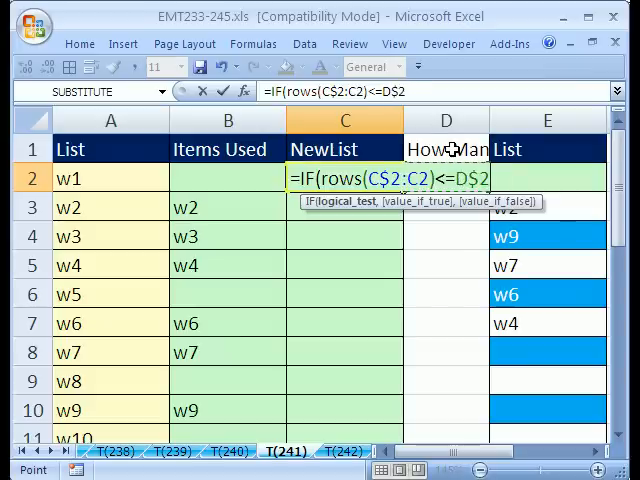
drag(303, 204, 258, 263)
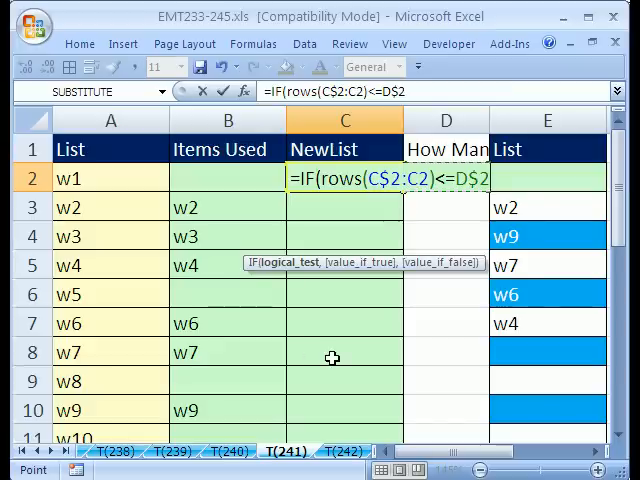
text(,i)
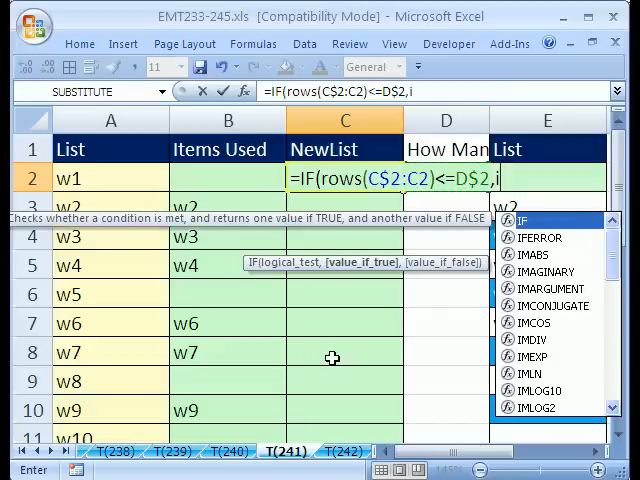
text(nde)
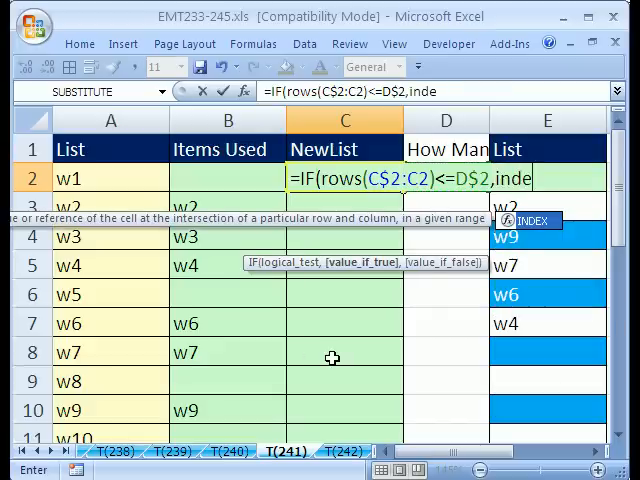
text(x()
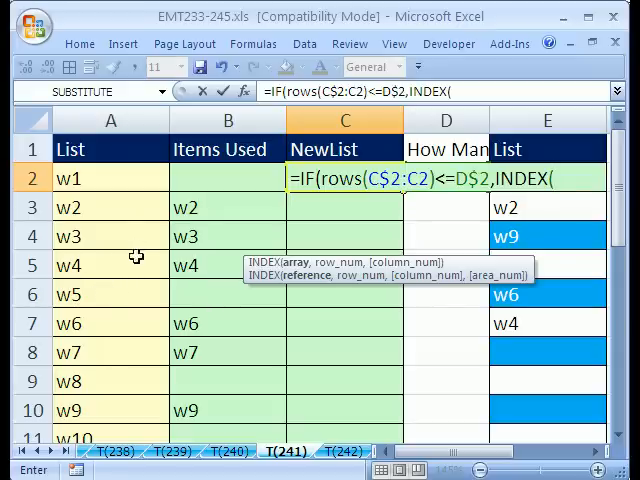
Add INDEX(A$2:A$15,SMALL(IF(B$2:B$15="" with row-locked List and Items Used ranges
mouse_move(78, 178)
mouse_down()
mouse_move(92, 470)
mouse_move(103, 379)
mouse_up()
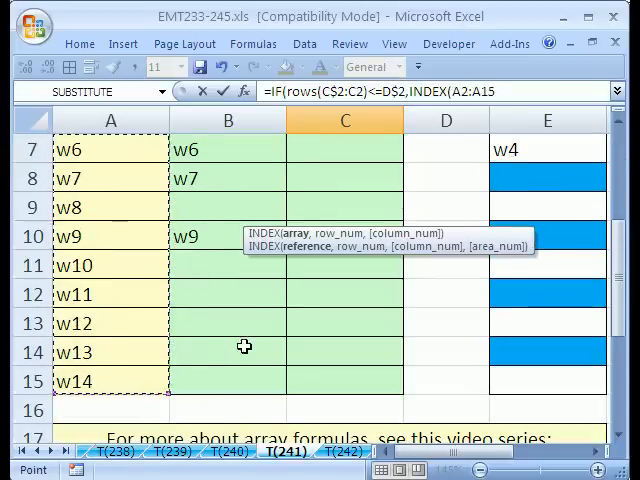
key(F4)
key(F4)
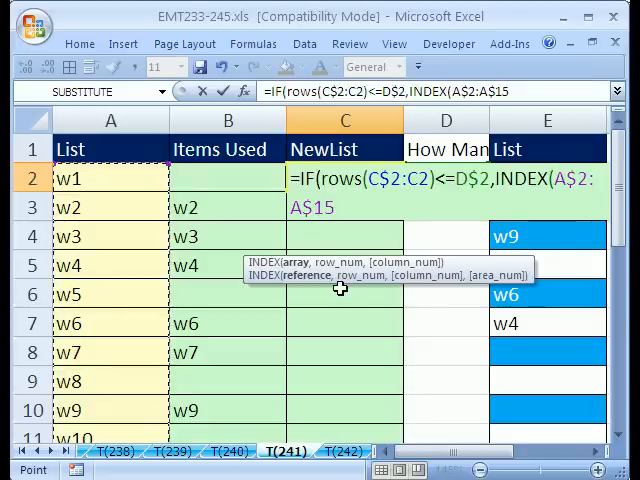
text(,)
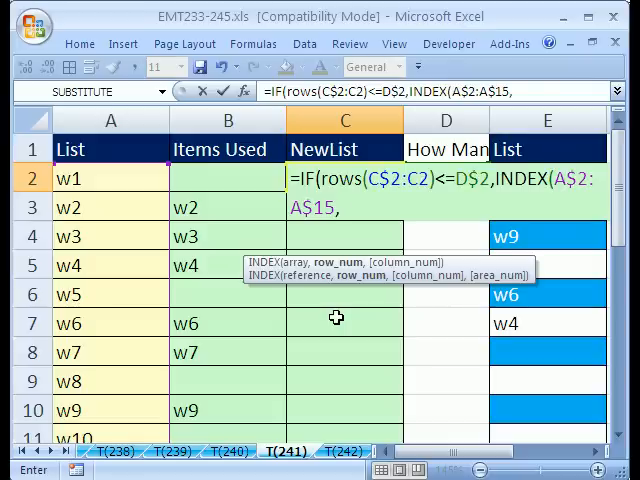
text(sma)
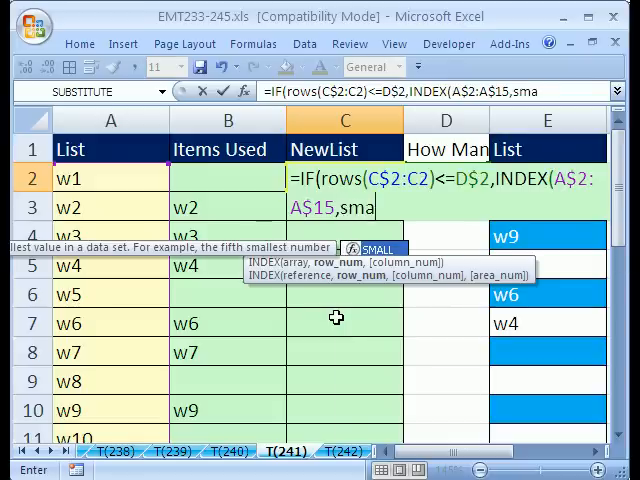
text(ll()
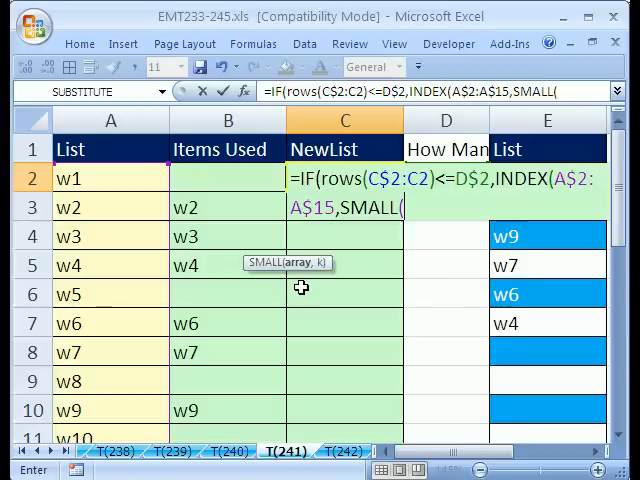
text(if()
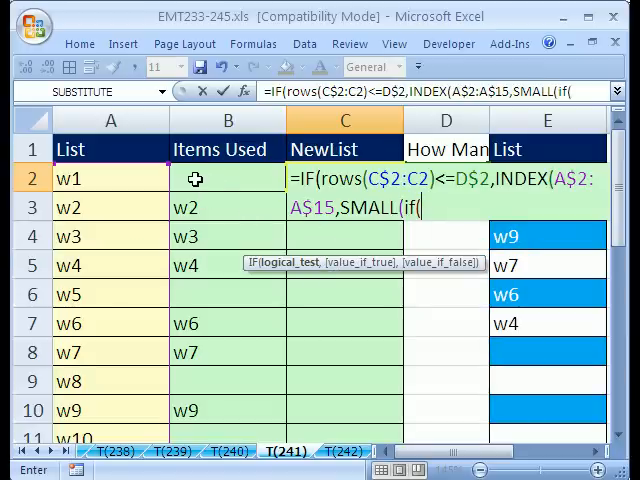
drag(193, 176, 207, 380)
scroll(230, 355, up, 3)
scroll(232, 354, up, 3)
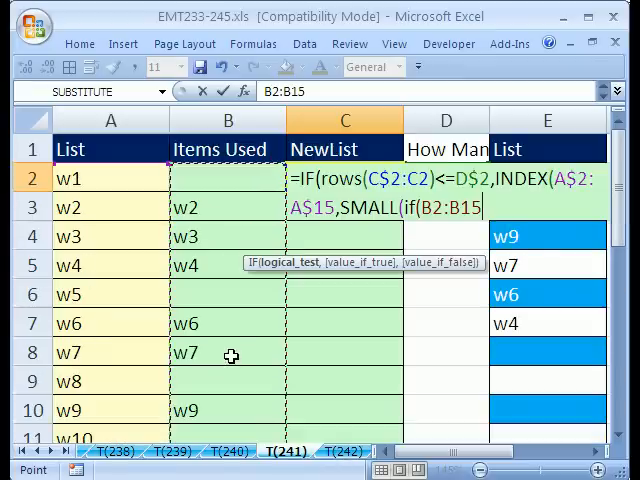
key(F4)
key(F4)
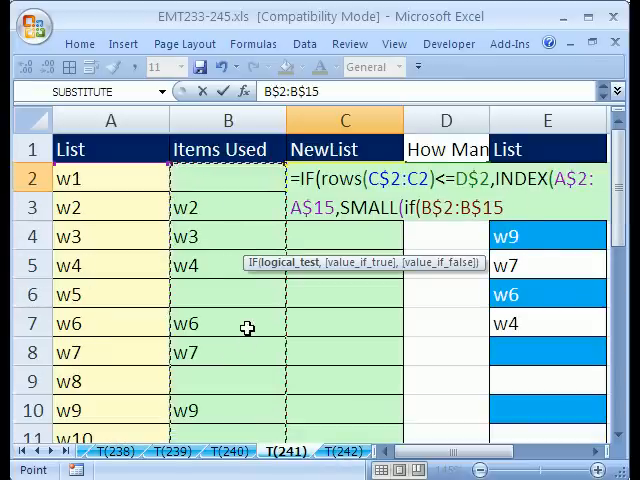
text(="")
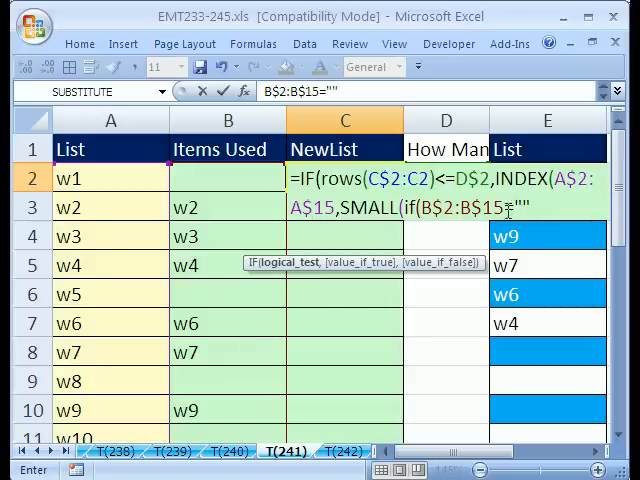
text(,)
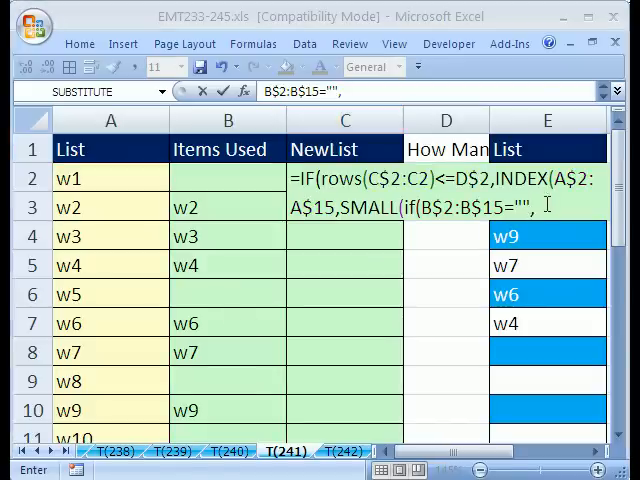
text(r)
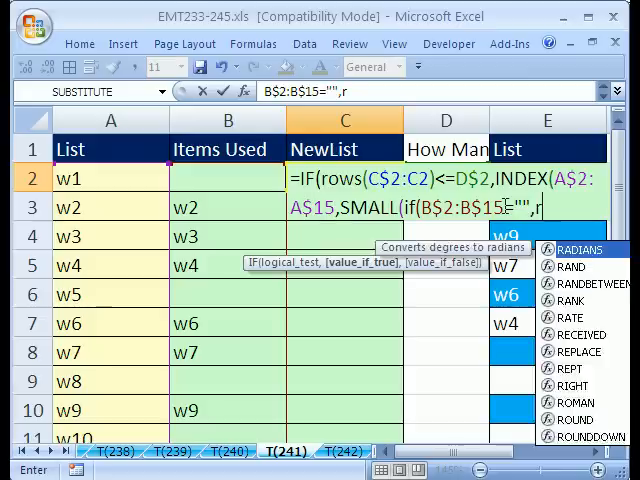
text(ow()
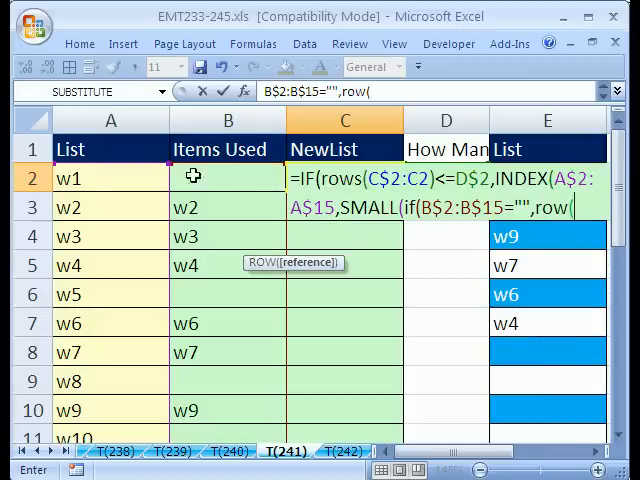
drag(201, 177, 198, 378)
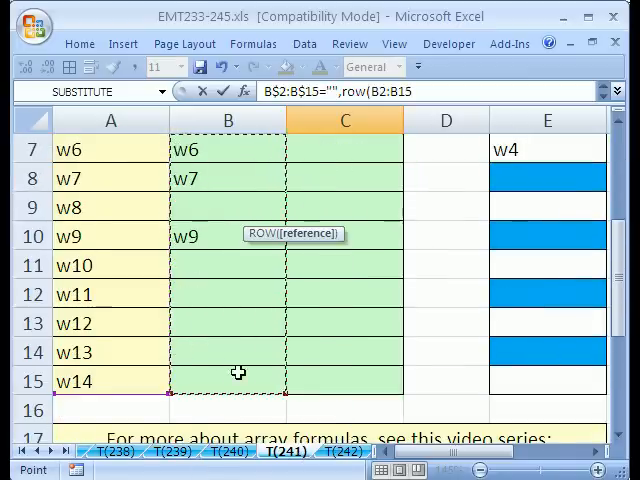
Return ROW(B$2:B$15)-ROW(B$2)+1 for blank rows and close the inner IF
key(F4)
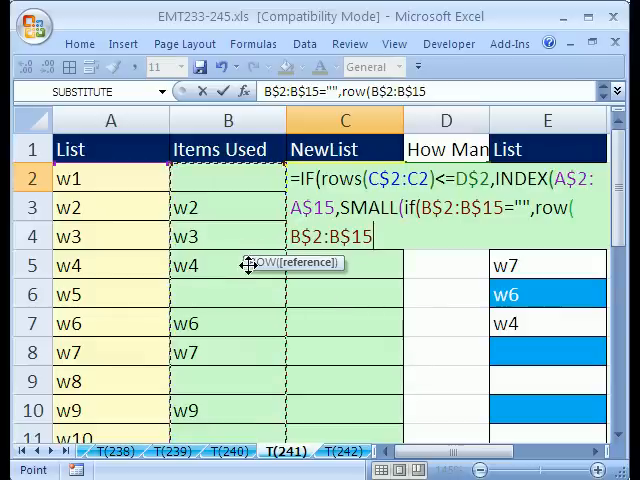
drag(250, 262, 345, 312)
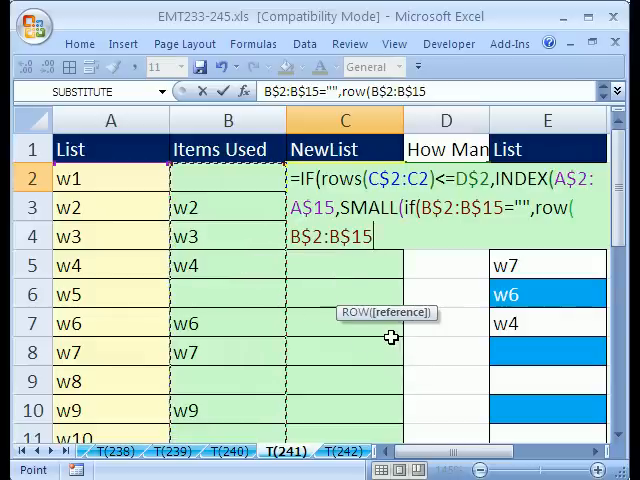
text())
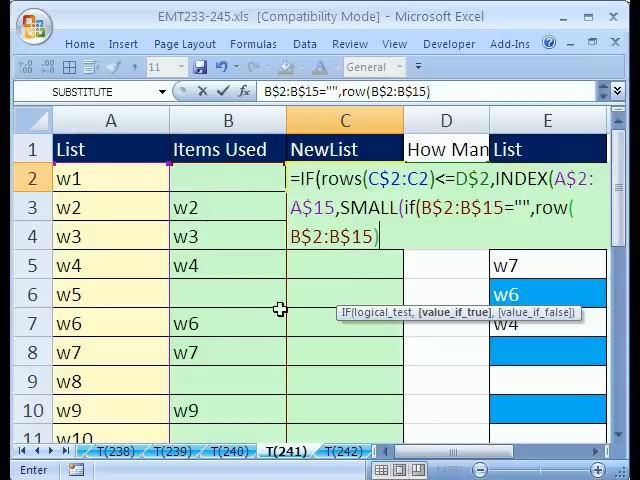
text(-row)
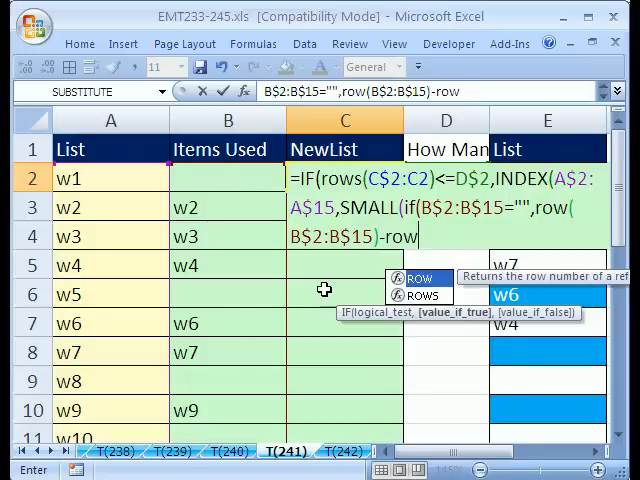
text(()
click(237, 186)
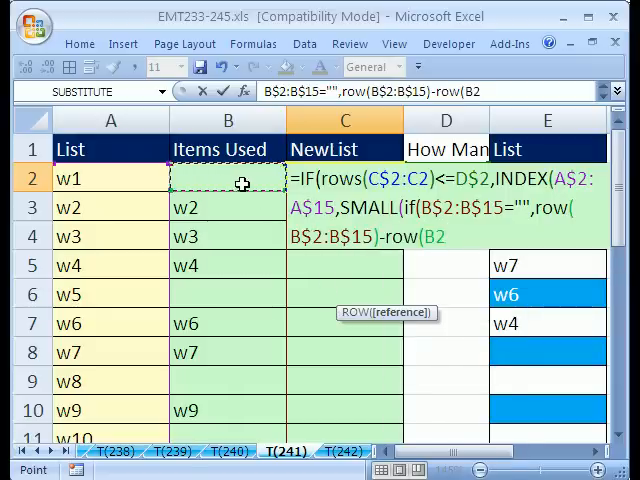
key(F4)
key(F4)
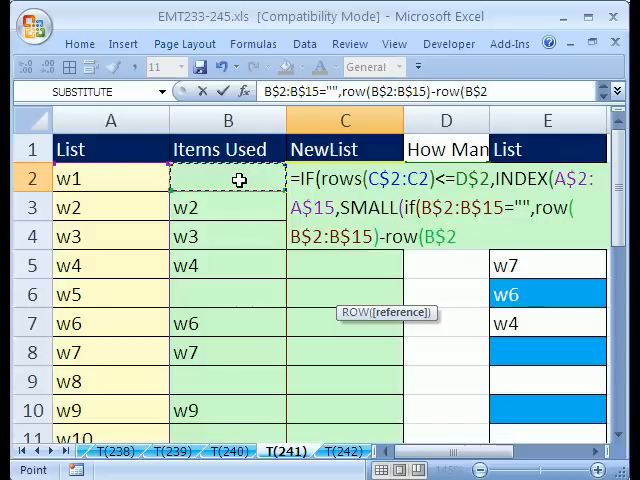
text()+1)
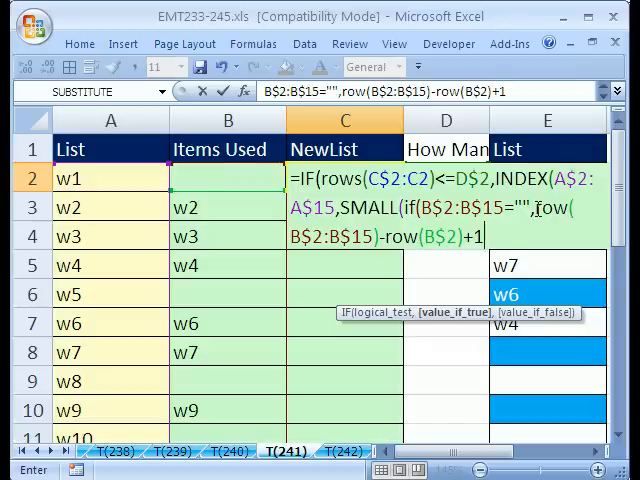
drag(537, 208, 509, 237)
click(555, 212)
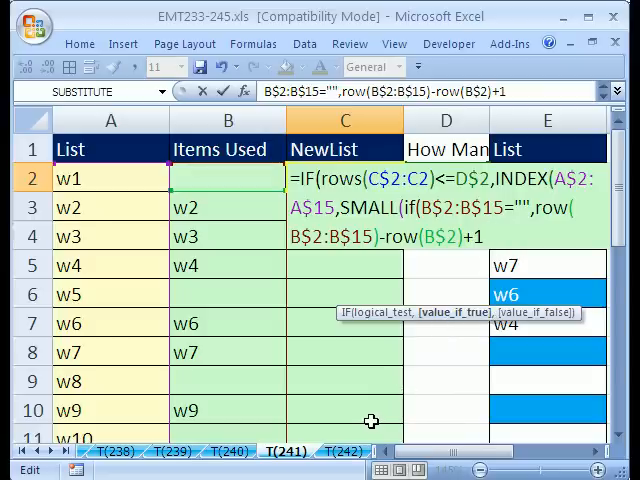
Paste the rows(C$2:C2) counter as SMALL's k argument
key(Left)
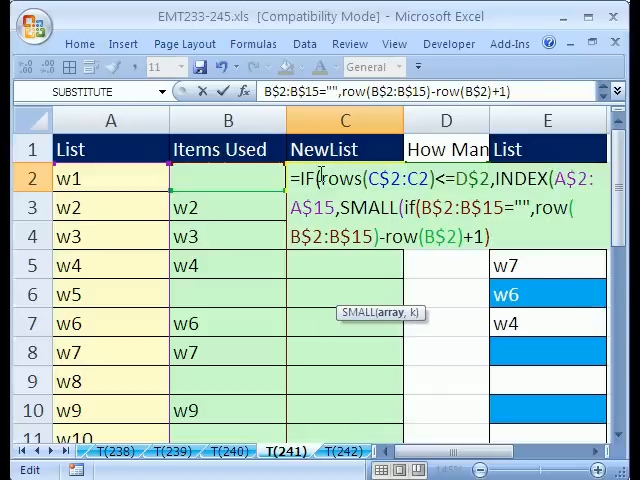
drag(320, 178, 432, 178)
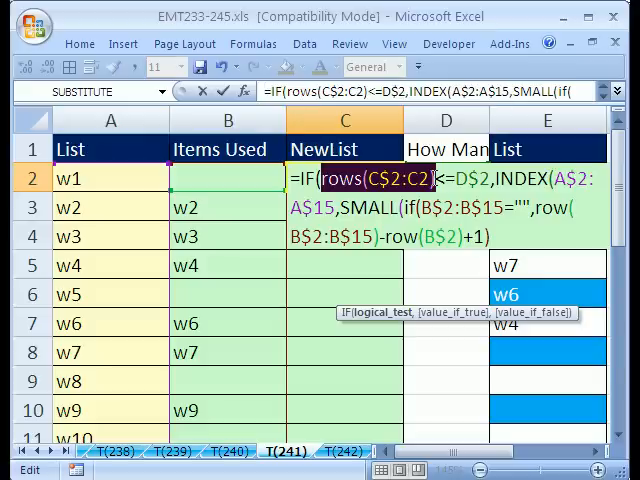
click(490, 237)
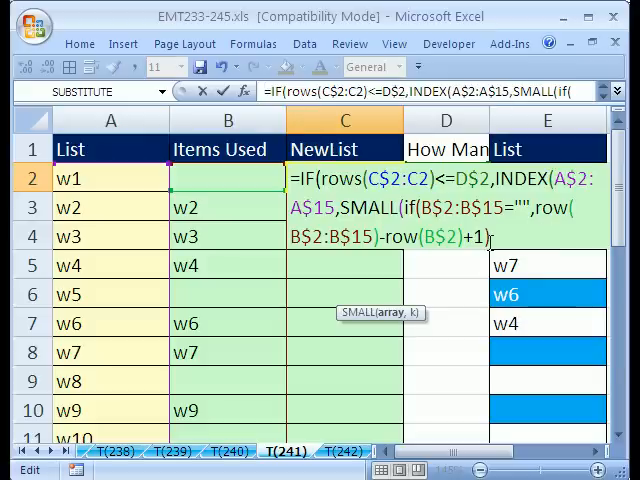
text(,)
key(ctrl+v)
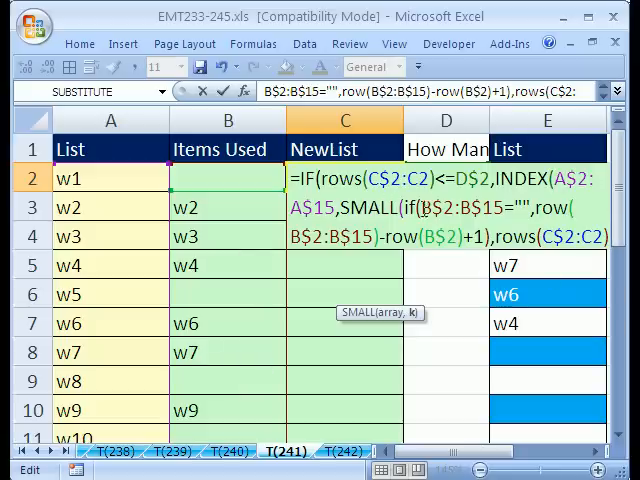
drag(400, 207, 490, 237)
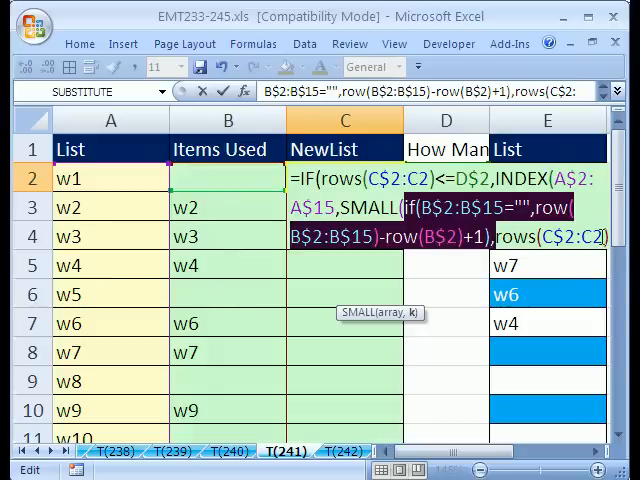
click(605, 237)
text())
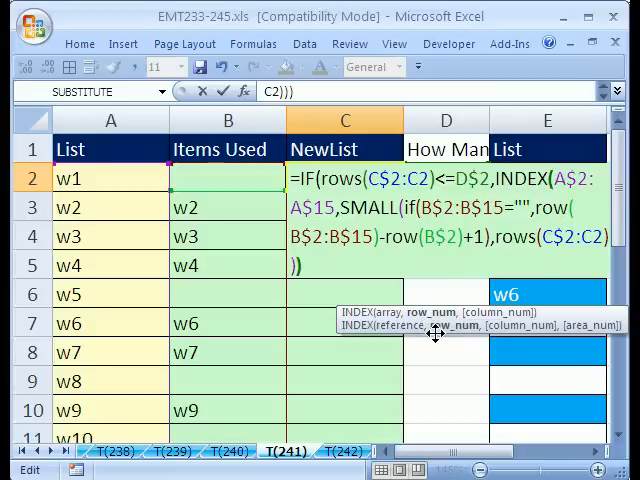
Close the formula with ,""), commit C2 as an array formula and fill it down to row 15
key(Right)
text(,)
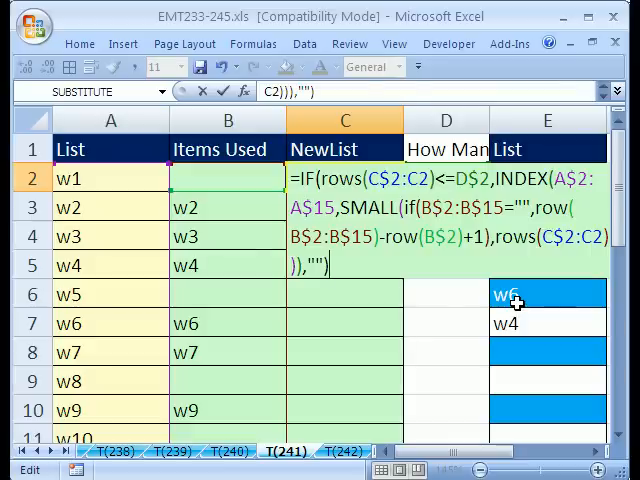
key(ctrl+shift+Return)
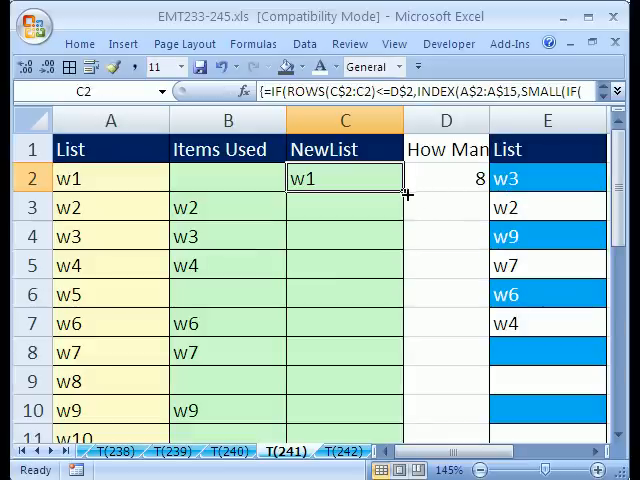
double_click(408, 193)
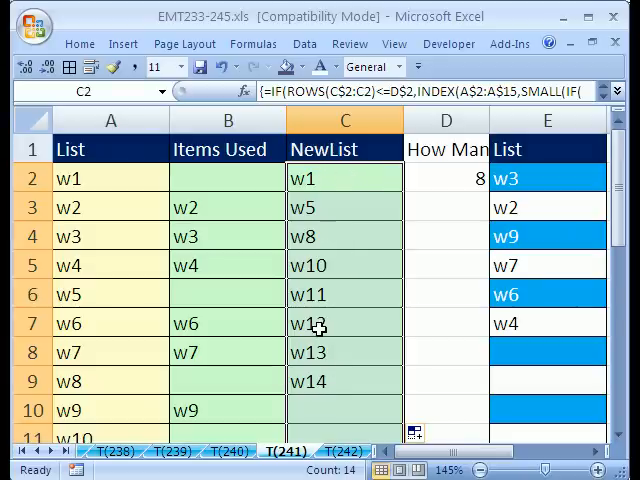
Review Name Manager, select C7 in NewList and reopen Name Manager
key(ctrl+F3)
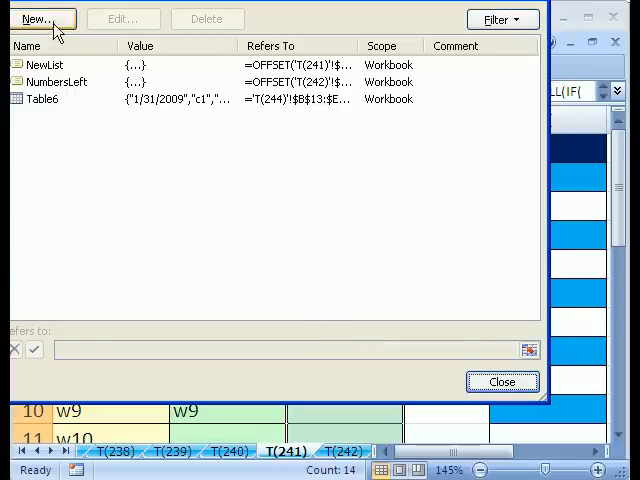
click(526, 431)
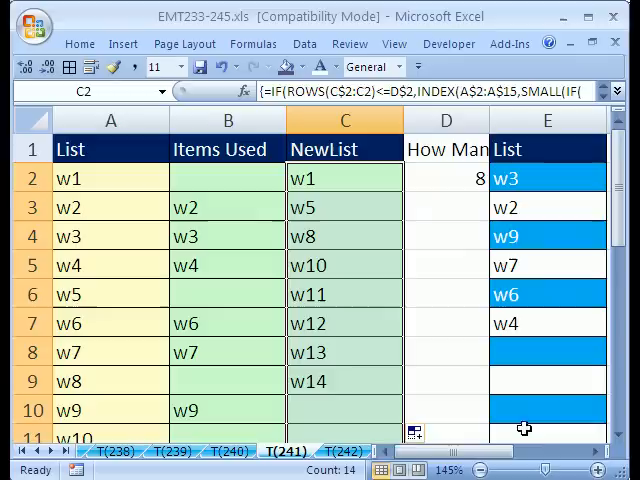
key(Down)
key(Down)
key(Down)
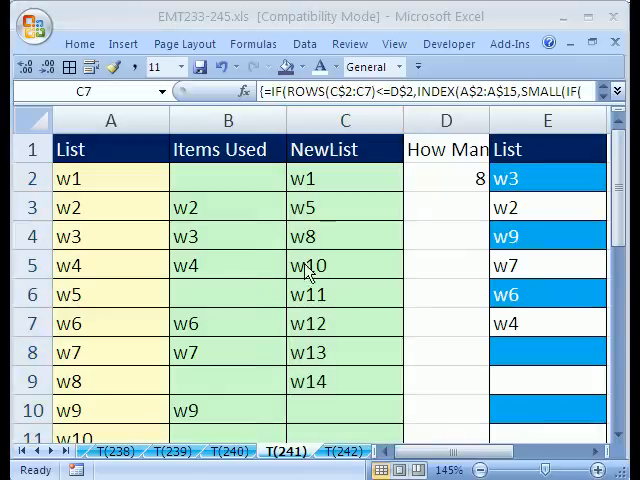
key(ctrl+F3)
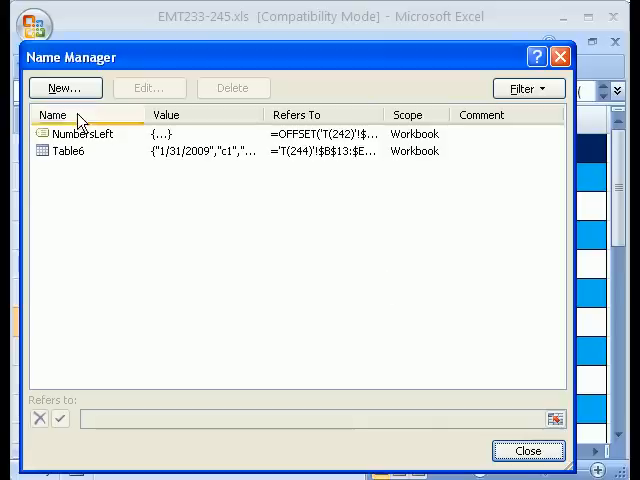
Create a new name RangeForNewList and clear its default C7 Refers to reference
click(64, 88)
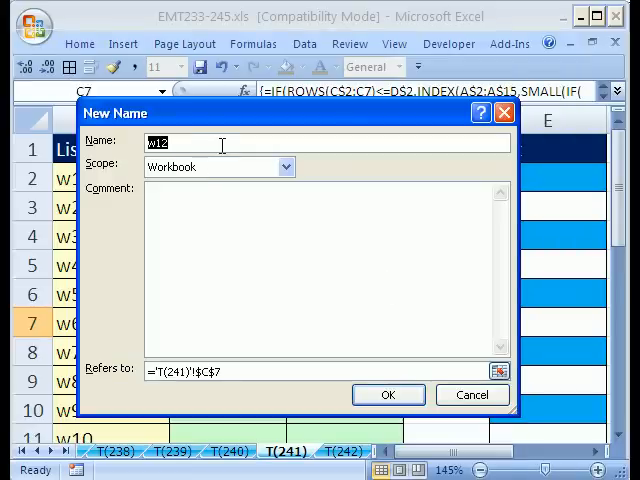
text(RangeForNewList)
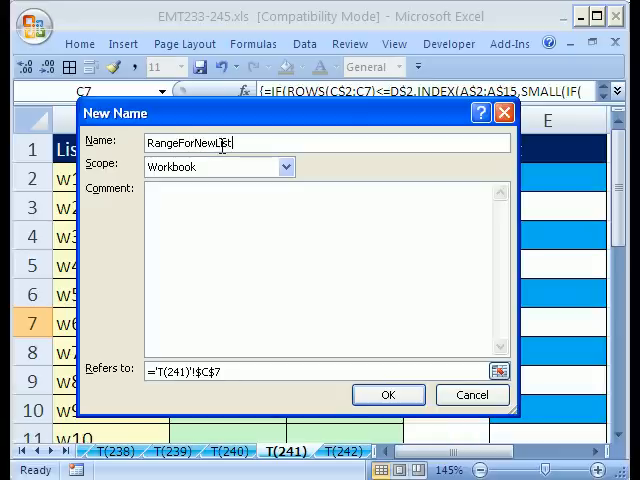
drag(245, 372, 150, 372)
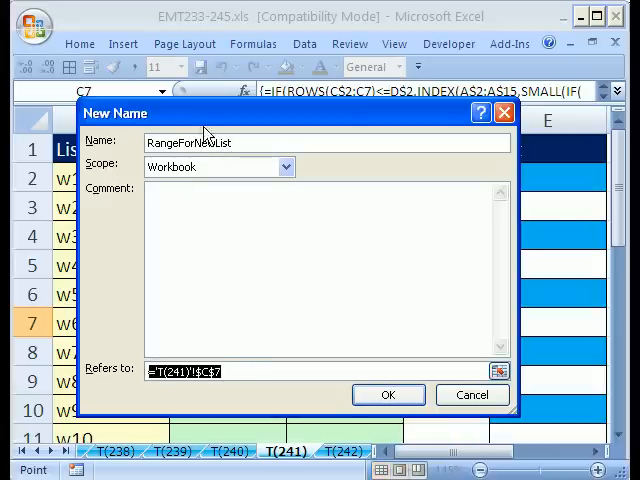
mouse_move(205, 113)
mouse_down()
mouse_move(507, 98)
mouse_move(516, 84)
mouse_move(507, 106)
mouse_move(330, 45)
mouse_up()
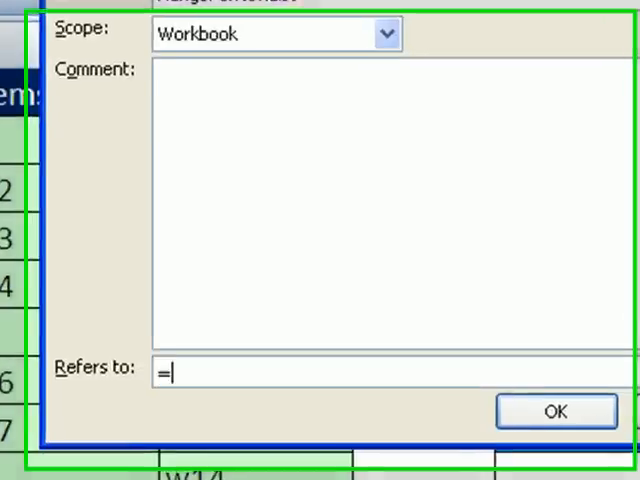
text(=oo)
Enter Refers to as =OFFSET('T(241)'!$C$2,0,0,'T(241)'!$D$2,1), using C2 as start and D2 as height
key(BackSpace)
text(ffset()
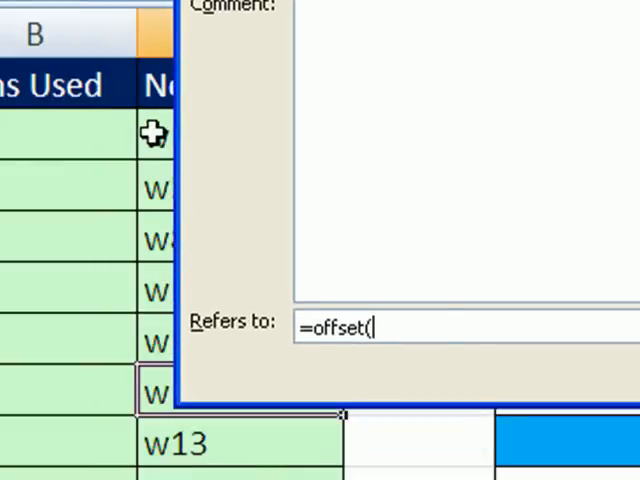
click(153, 133)
text(,)
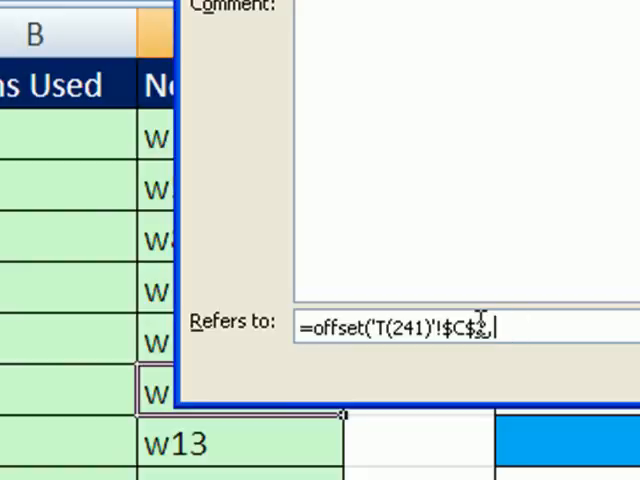
text(0,0)
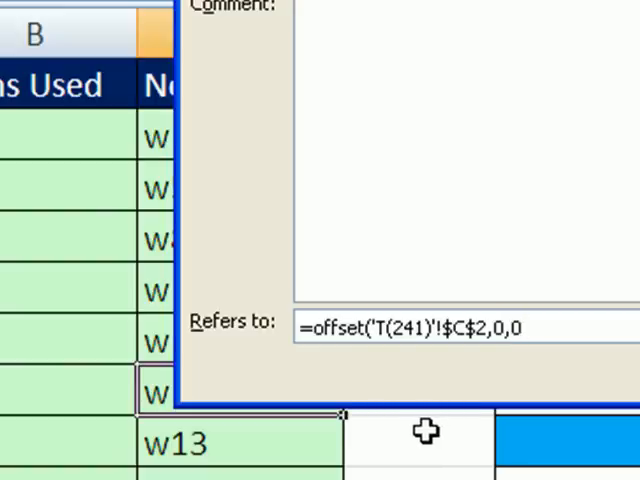
text(,)
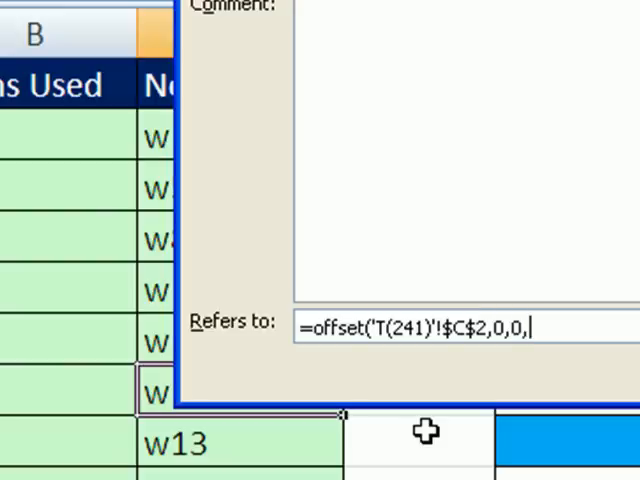
text(count)
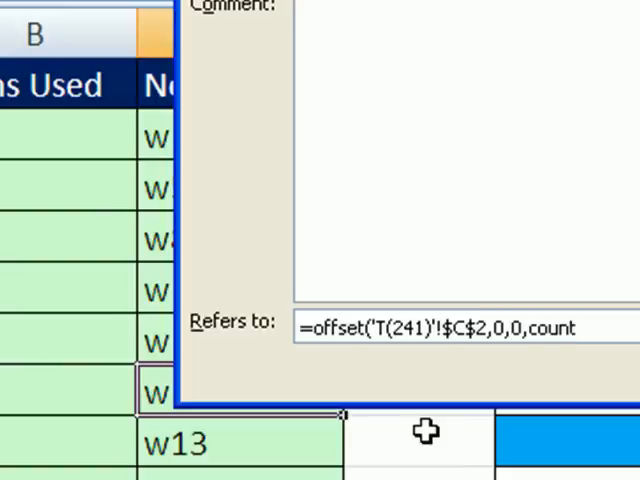
text(a)
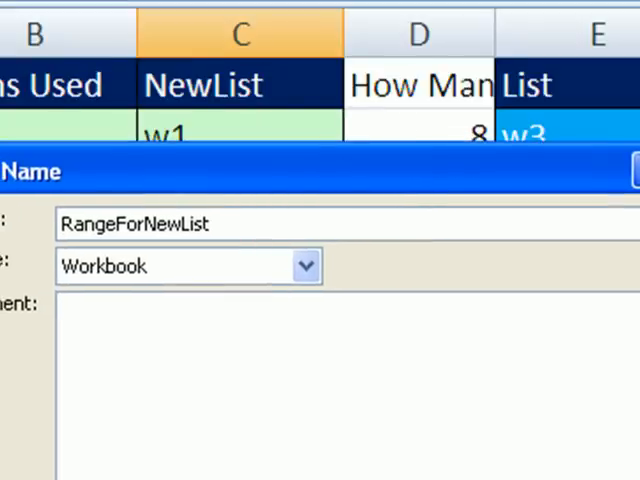
click(455, 131)
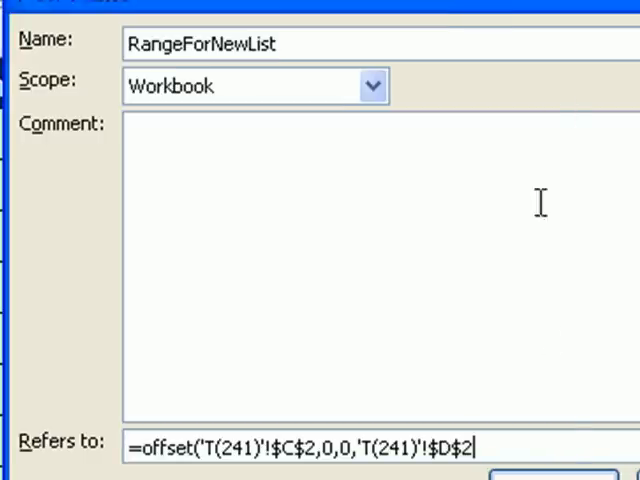
text(,)
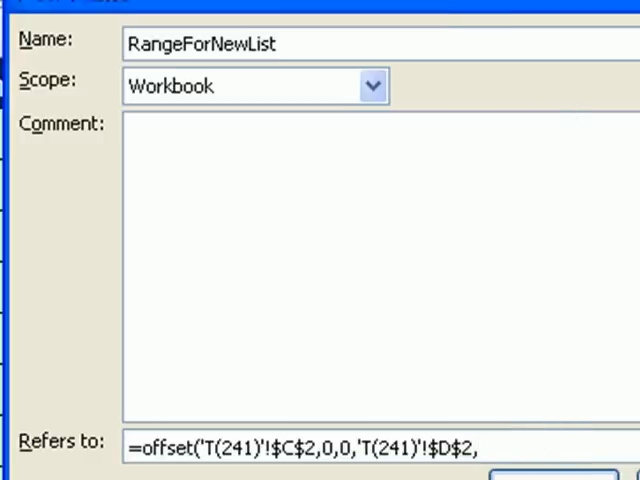
text( 1)
key(BackSpace)
key(BackSpace)
text(1))
Confirm the name, preview RangeForNewList's marching ants over C2:C9, then close Name Manager
key(Return)
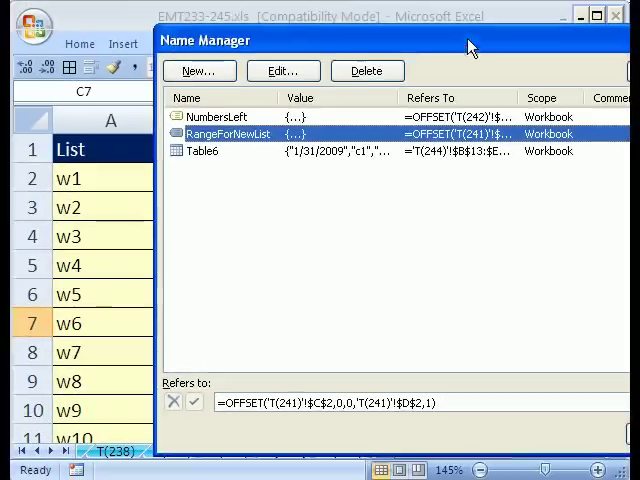
drag(472, 47, 447, 18)
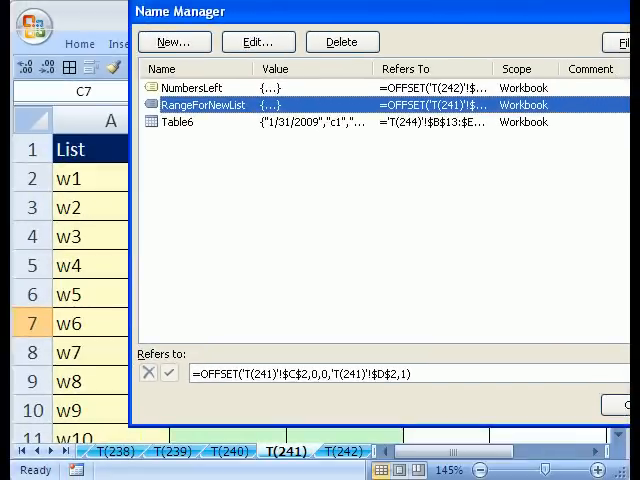
drag(616, 42, 525, 18)
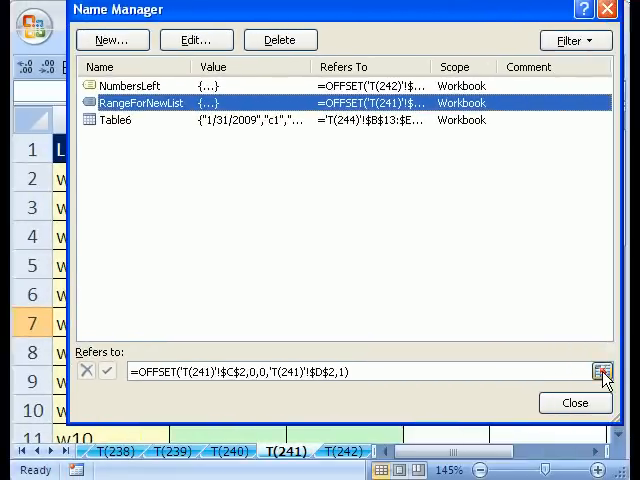
click(603, 374)
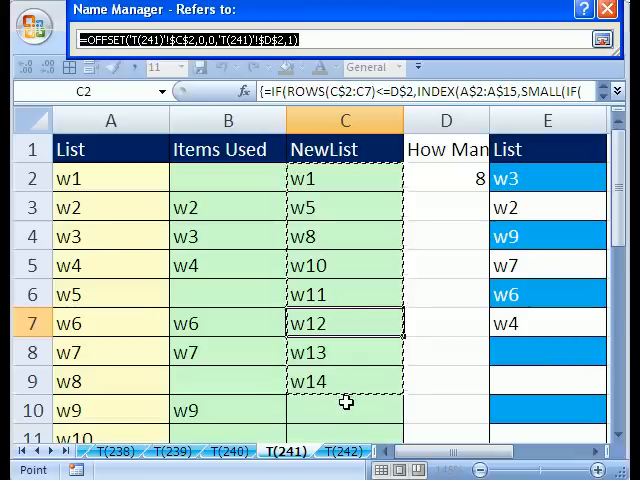
click(602, 39)
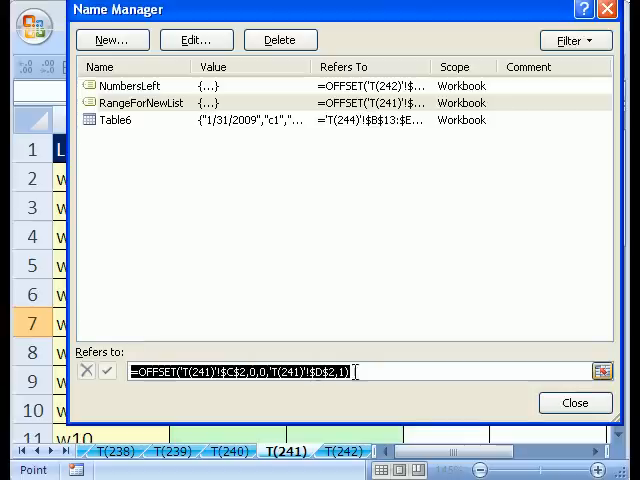
click(575, 403)
Select the List cells from E2 down column E and bring up their Data Validation settings
mouse_move(525, 178)
mouse_down()
mouse_move(527, 345)
mouse_move(534, 378)
mouse_up()
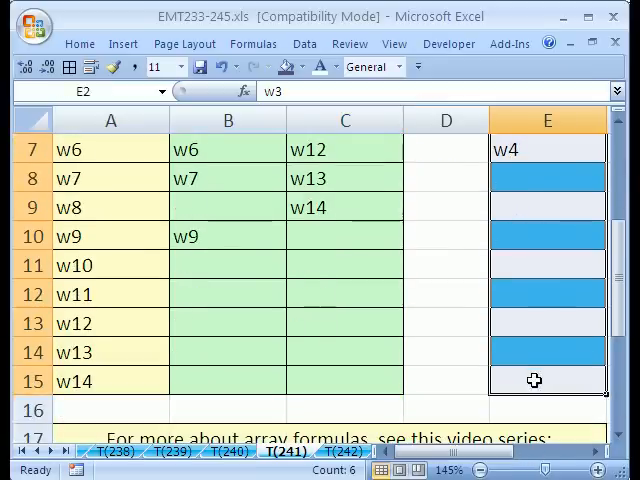
scroll(534, 378, up, 2)
click(597, 451)
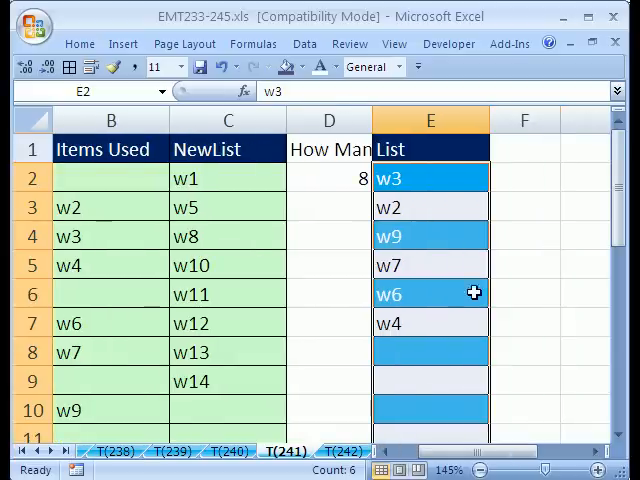
click(305, 44)
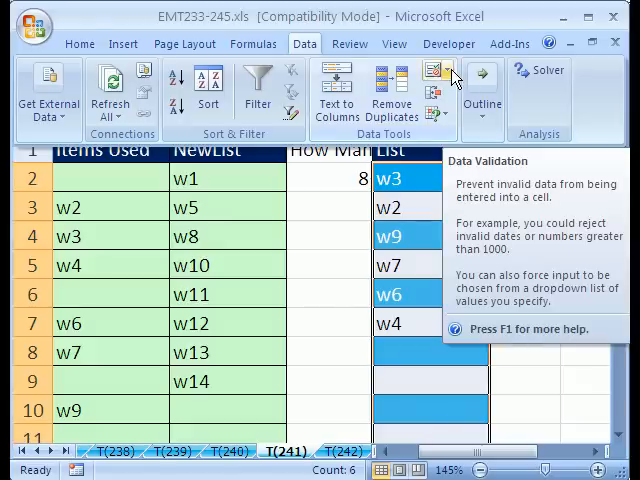
click(452, 78)
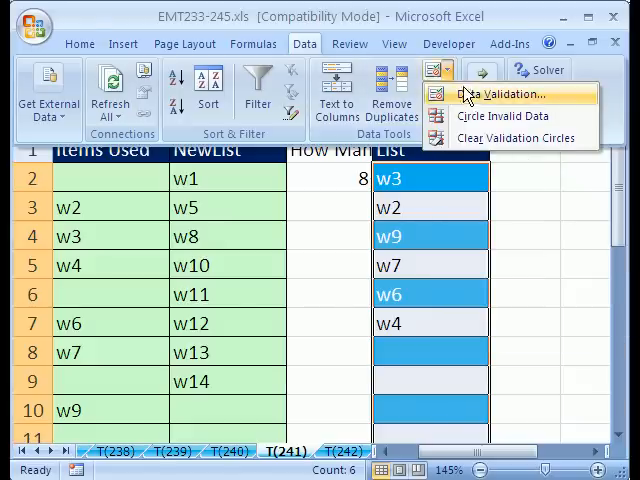
click(497, 94)
Allow a List whose source is =RangeForNewList, picked via F3, and apply it
click(311, 164)
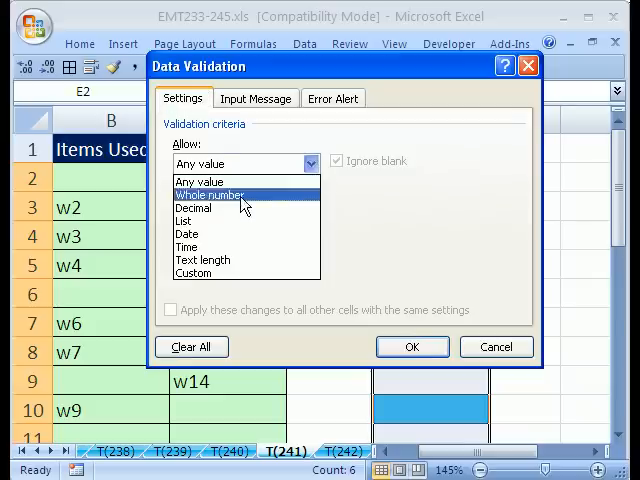
click(210, 221)
click(215, 243)
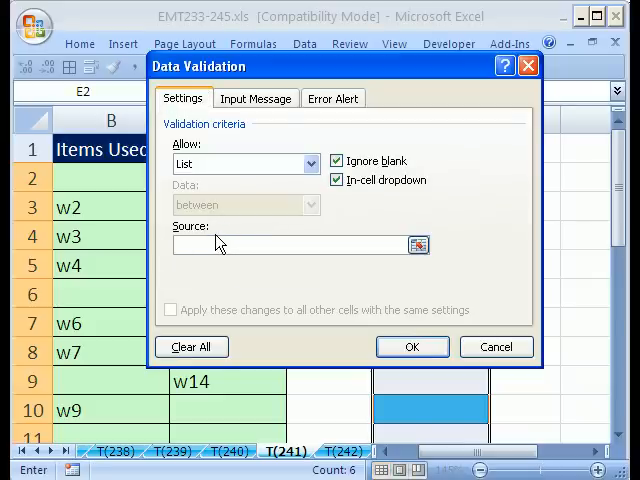
key(F3)
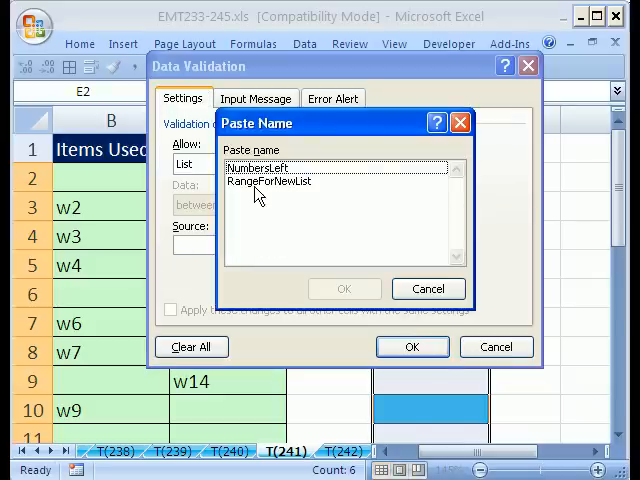
click(255, 183)
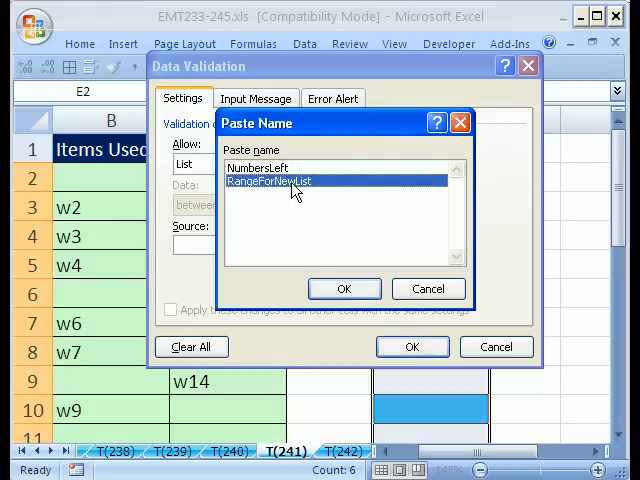
double_click(296, 185)
click(412, 347)
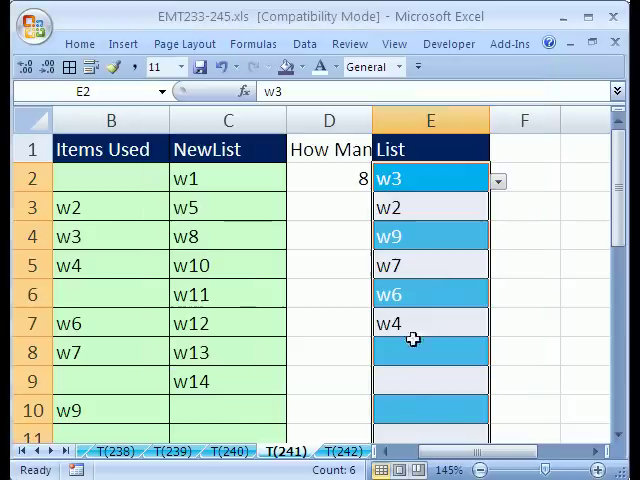
Choose w1 in E2, w3 in E3 and w2 in E8 from the in-cell drop-downs
click(498, 181)
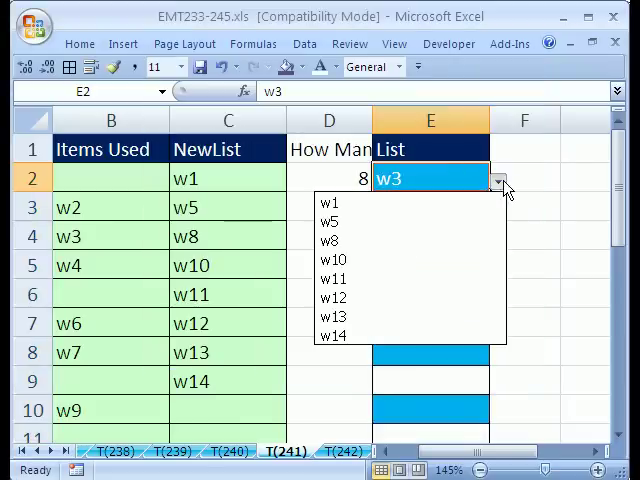
click(399, 205)
click(430, 207)
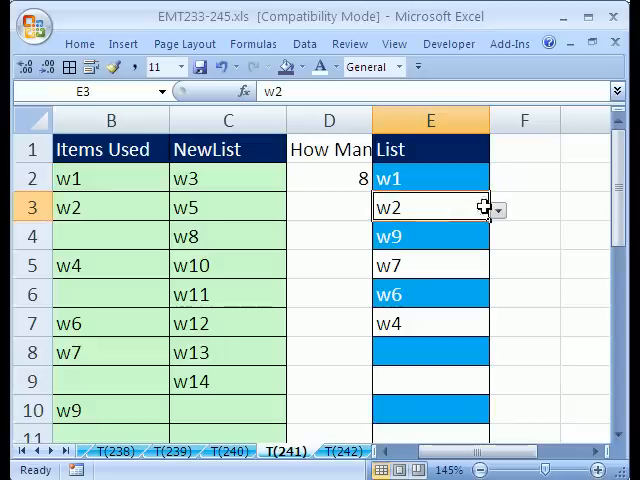
click(498, 210)
click(468, 233)
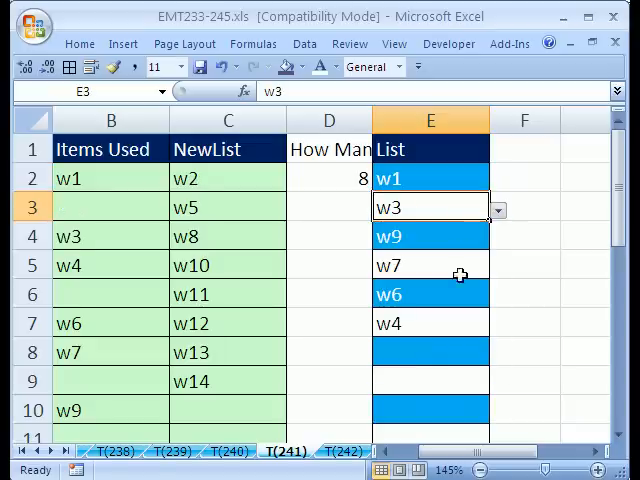
click(430, 352)
click(497, 358)
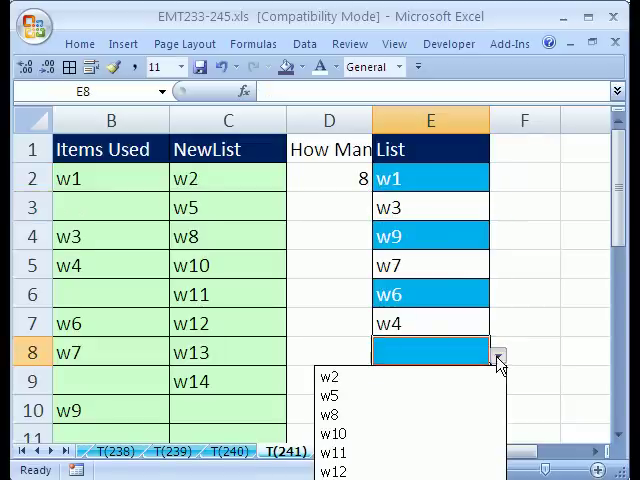
click(395, 378)
Choose w5 in E9, peek at E10's shrunken drop-down without picking, and return to E2
click(451, 381)
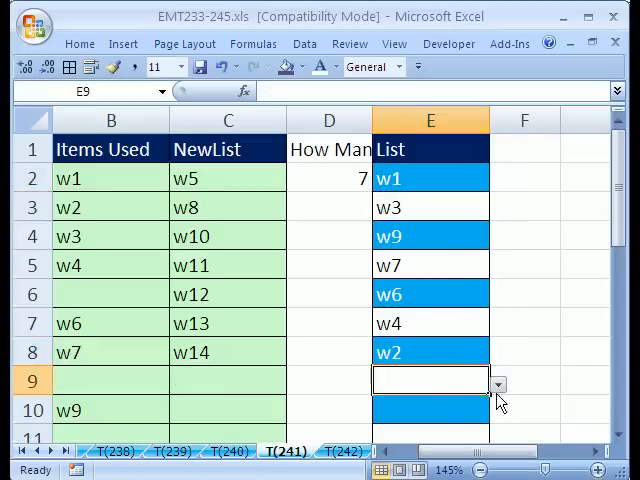
click(498, 384)
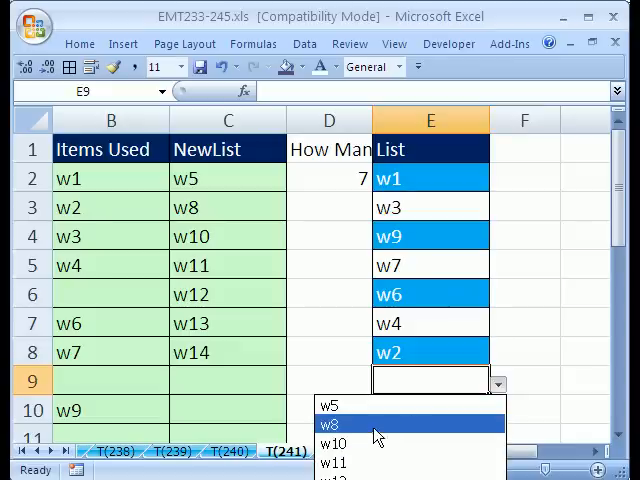
click(352, 408)
click(450, 410)
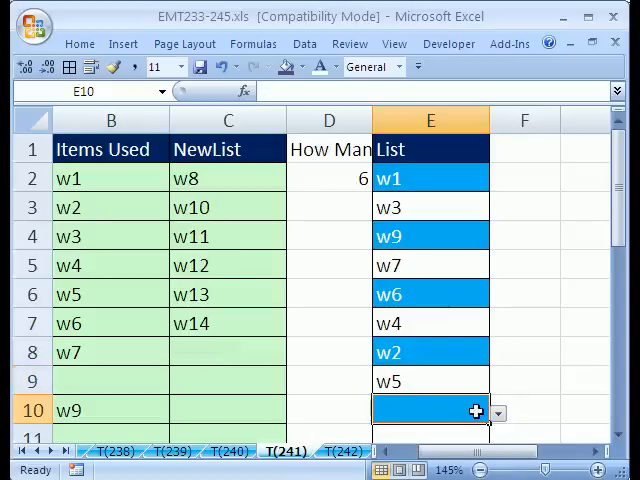
click(498, 414)
click(500, 416)
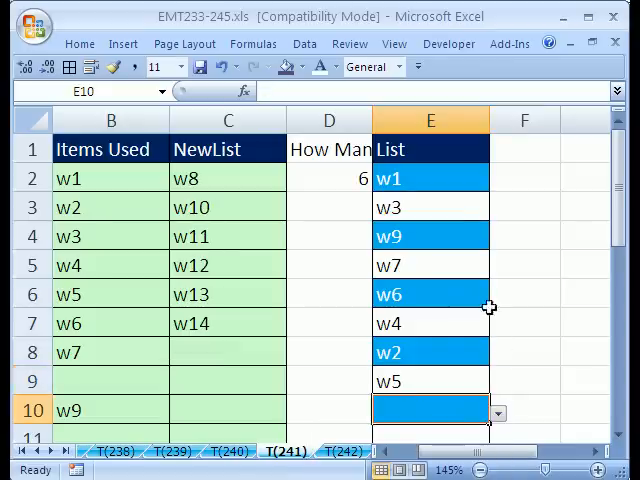
click(507, 178)
click(460, 180)
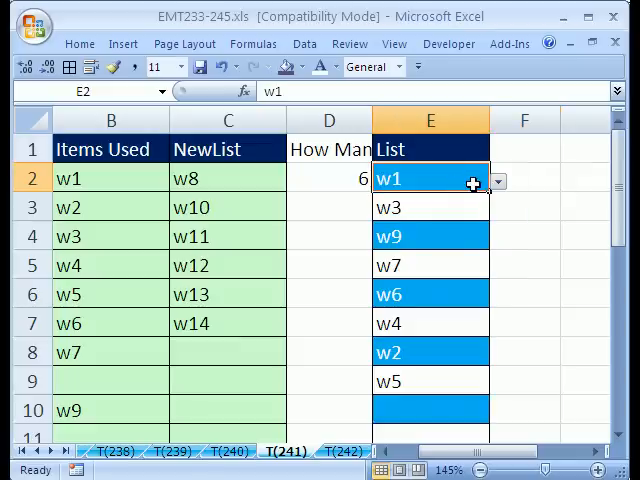